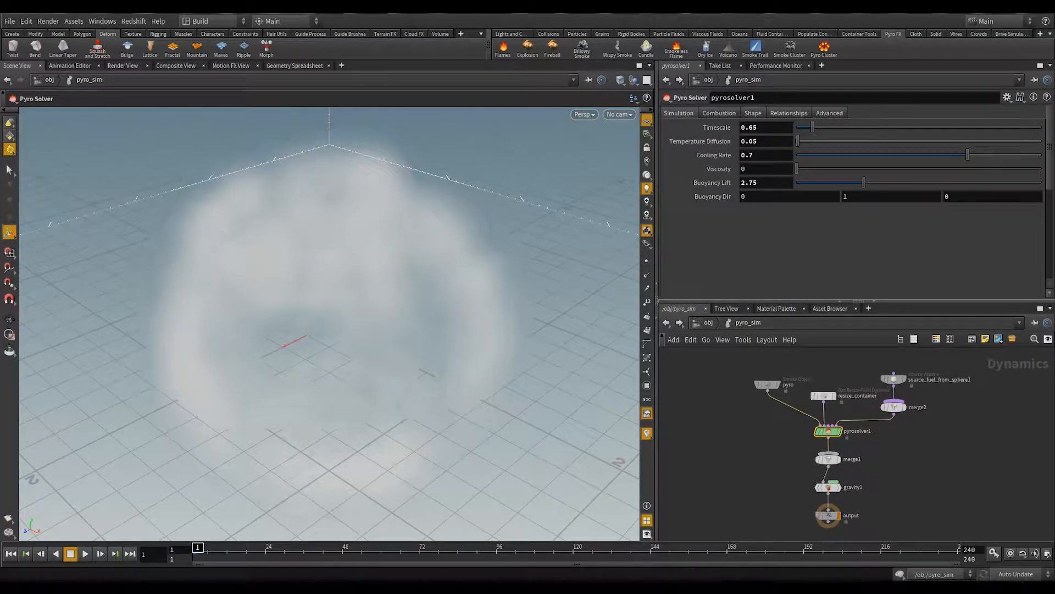
- Set the Buoyancy Lift of pyrosolver1 to 5
double_click(750, 183)
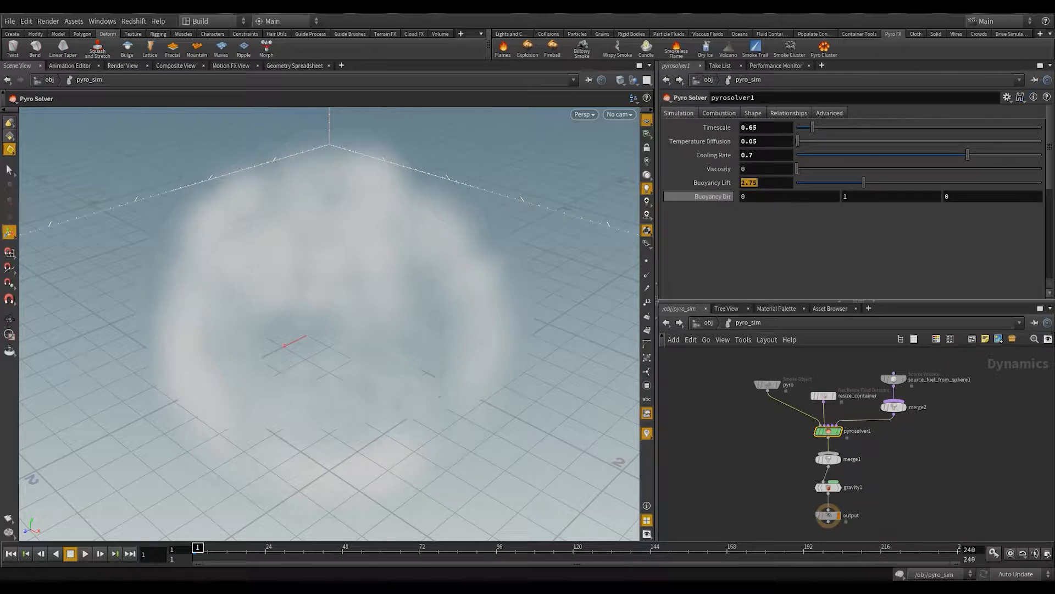
text(5)
key(Return)
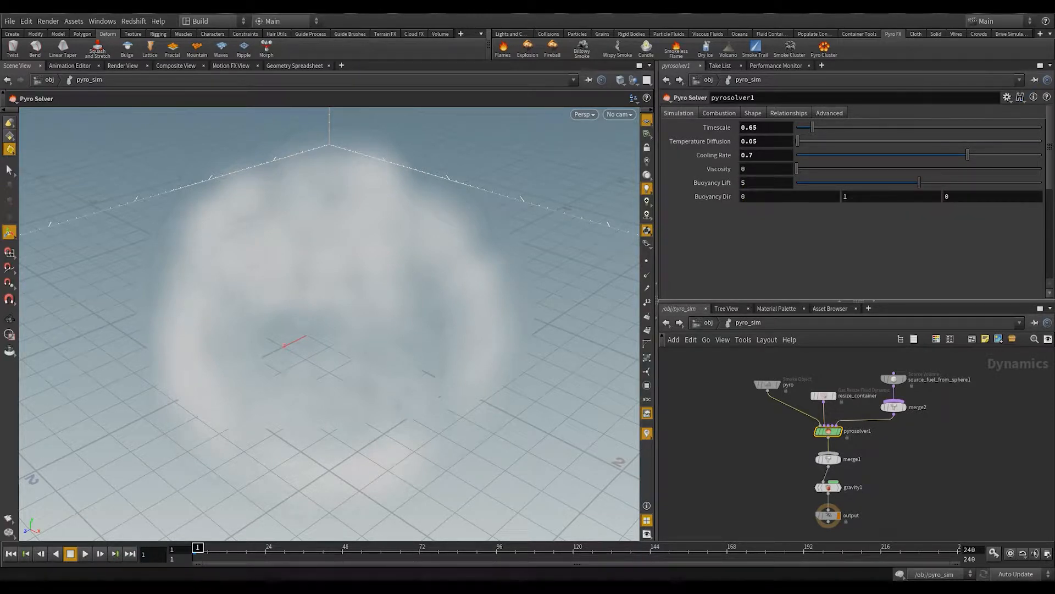
click(767, 384)
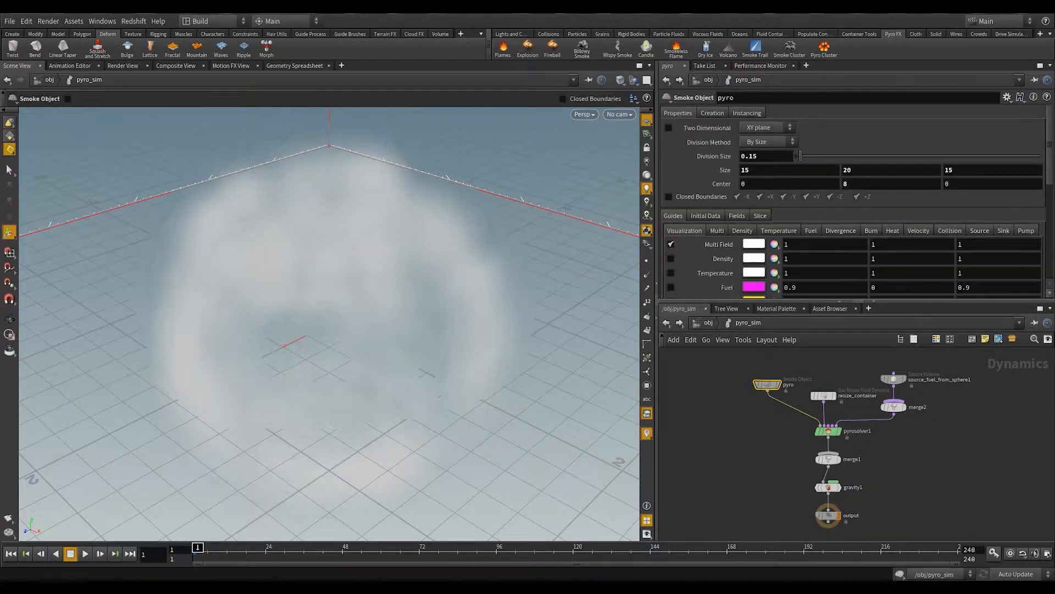
- Set the turbulence Swirl Size of pyrosolver1 to 1.5 and its Grain to 0.1
click(828, 431)
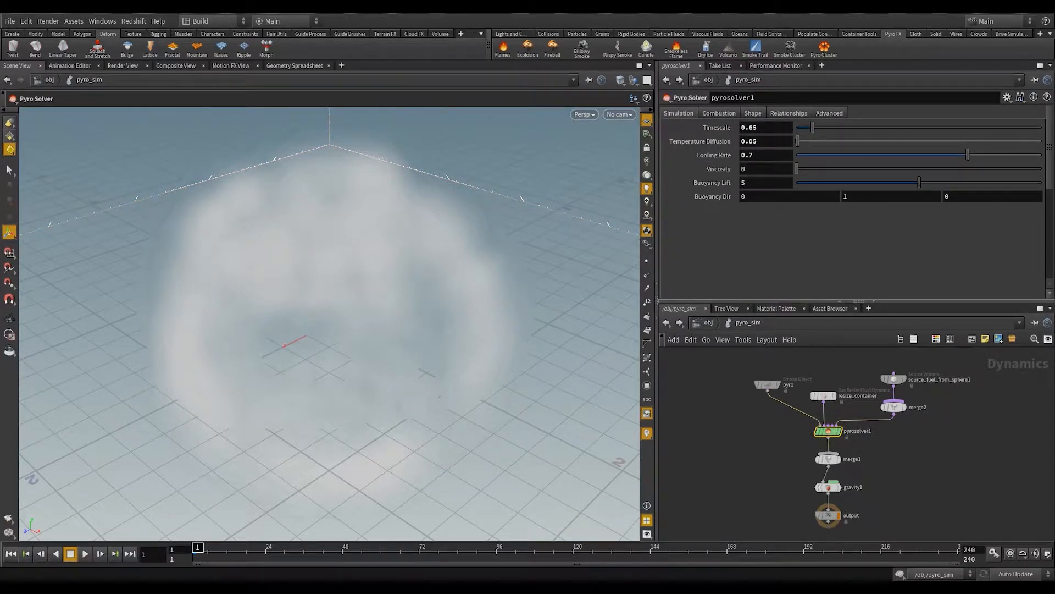
click(753, 113)
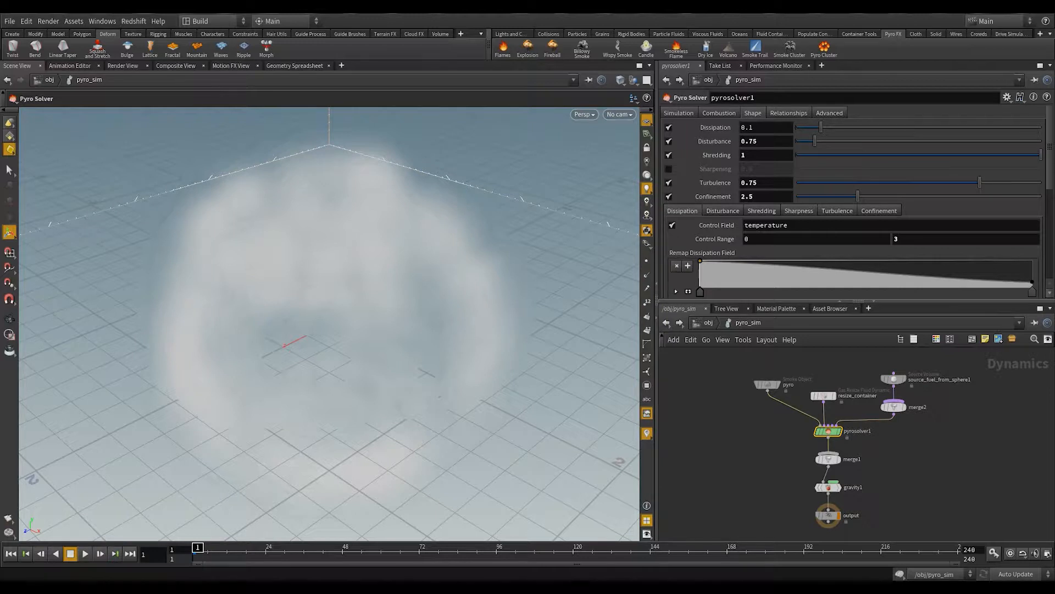
click(837, 210)
double_click(752, 225)
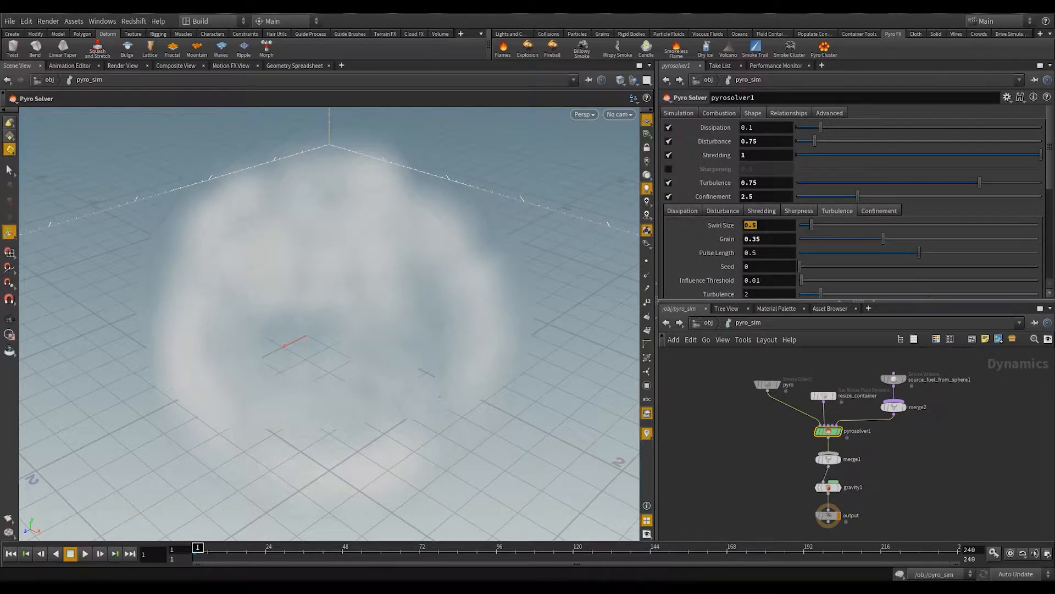
text(1.5)
key(Return)
key(Tab)
text(0.3)
key(BackSpace)
key(BackSpace)
text(1)
key(Return)
- Open the save-to-file settings of the import_pyrofields node inside the pyro_import network
middle_drag(901, 467, 902, 458)
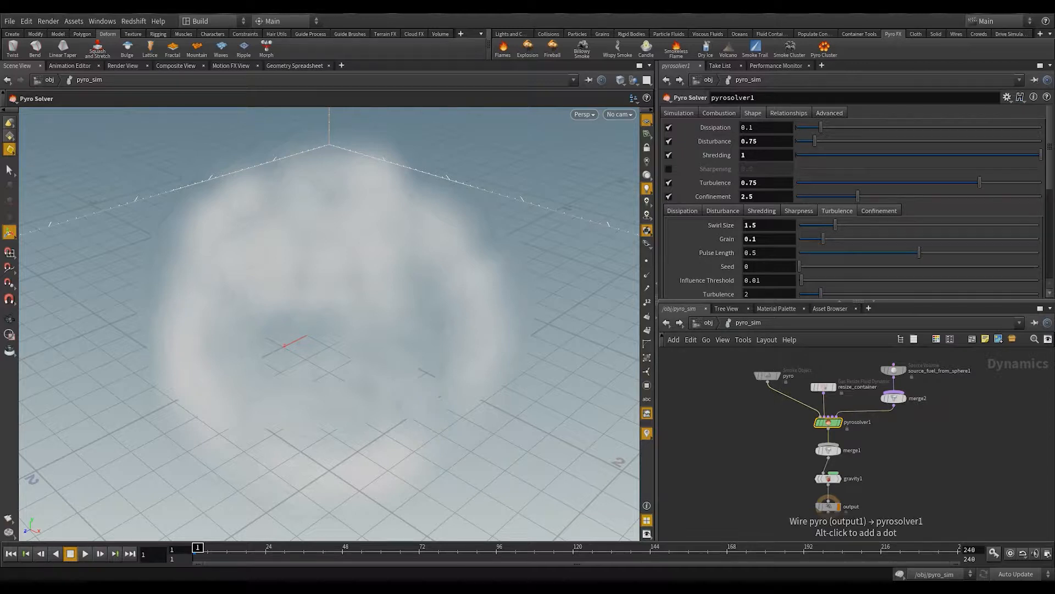
click(666, 322)
double_click(801, 439)
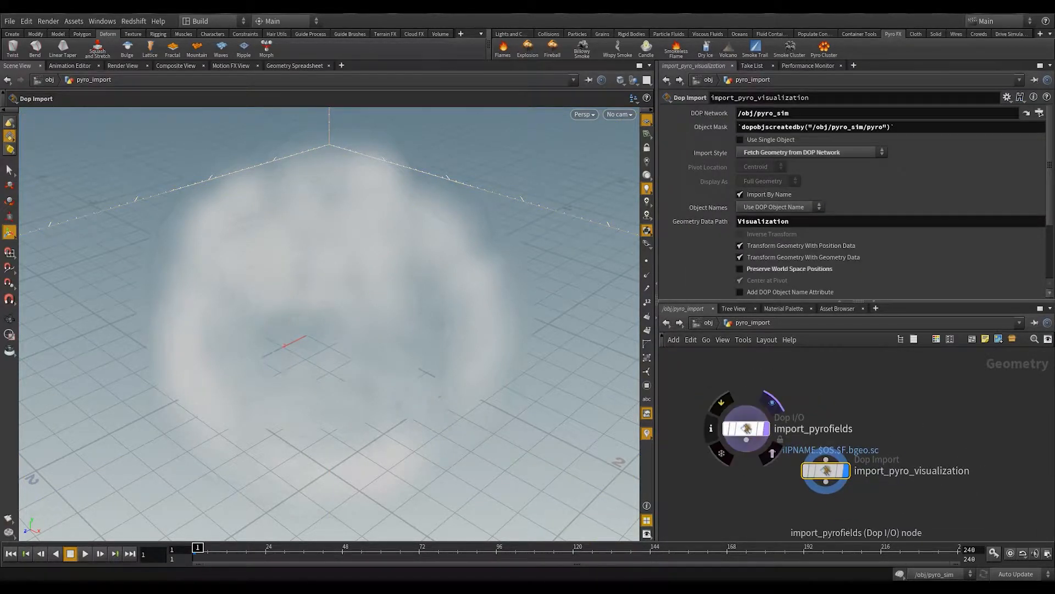
click(745, 430)
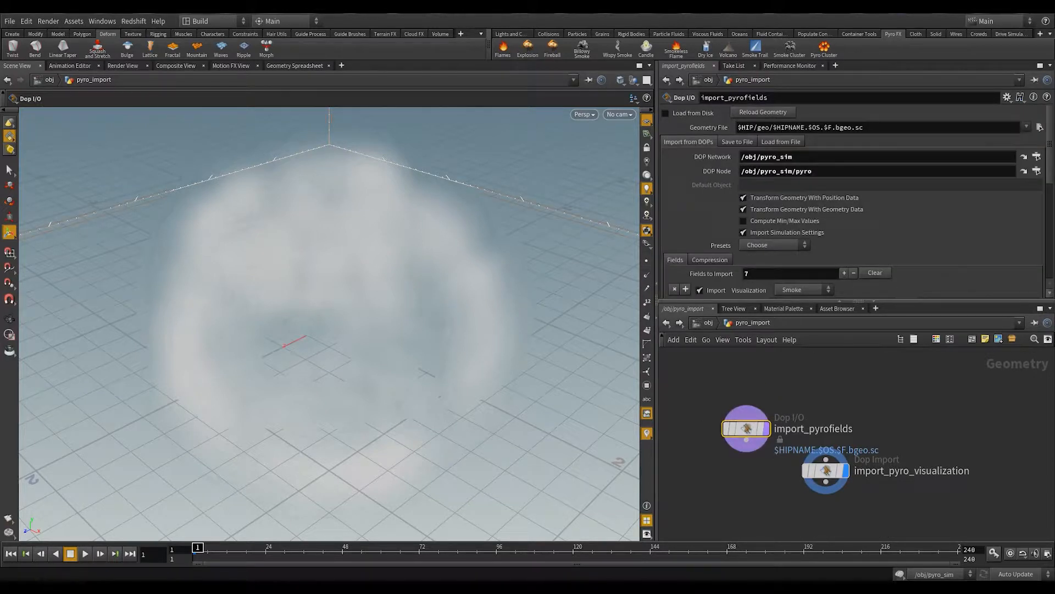
click(738, 141)
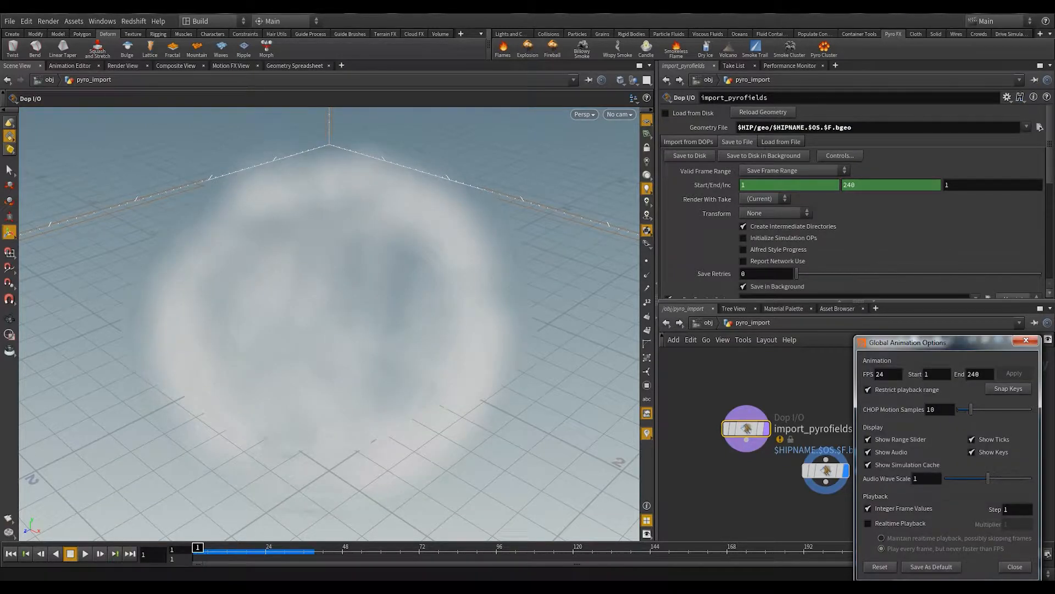
- Set the global animation end frame to 100 and save the import_pyrofields frame range to disk
double_click(974, 374)
text(100)
key(Return)
key(Return)
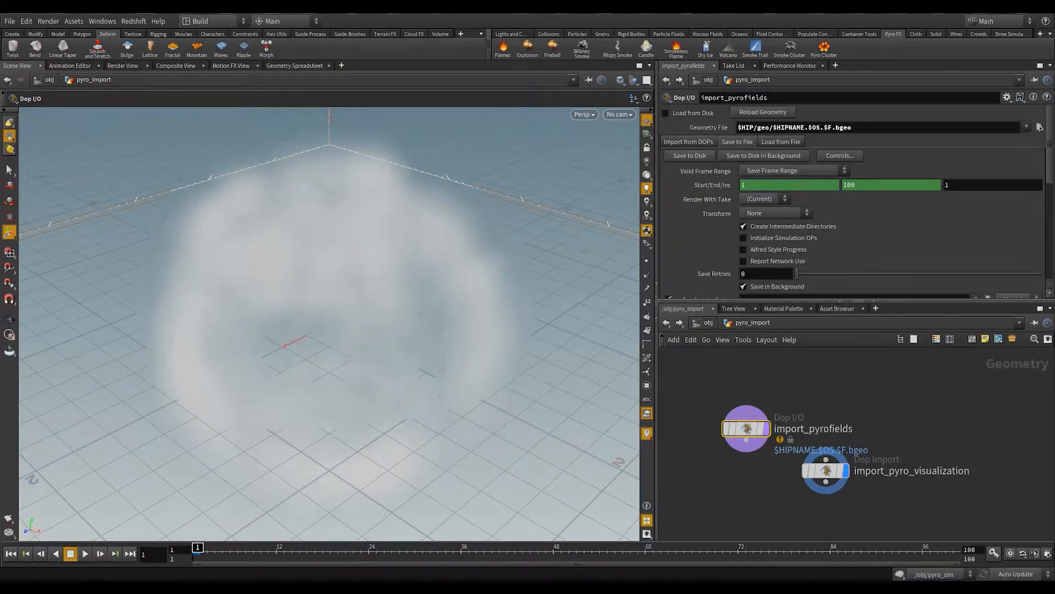
click(690, 155)
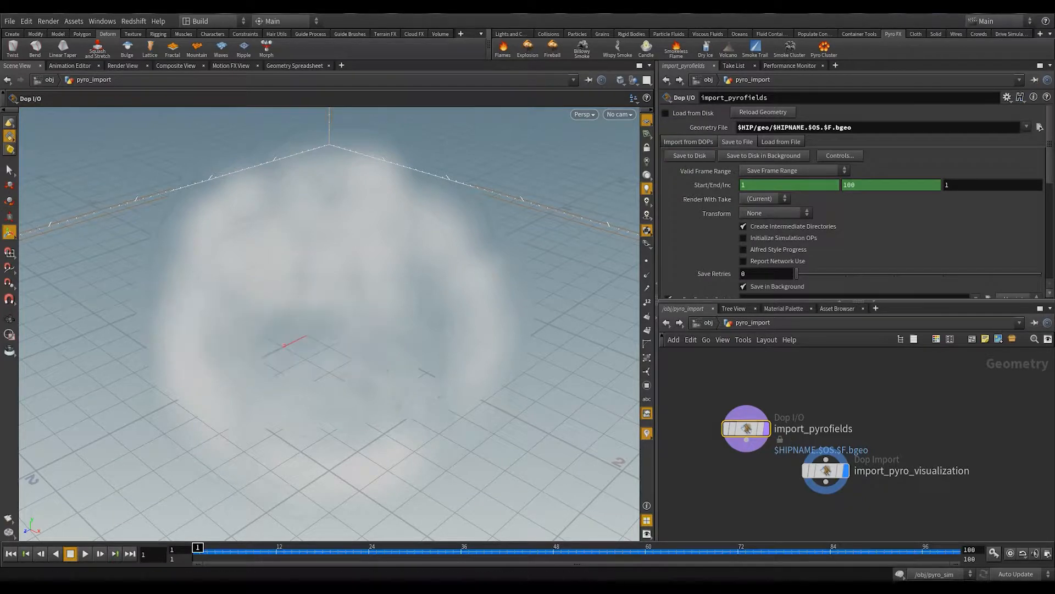
- Scrub the simulation to frame 37 and examine the explosion's shape from several angles and distances
mouse_move(363, 352)
alt+mouse_down()
mouse_move(451, 297)
mouse_move(363, 341)
alt+mouse_up()
drag(199, 552, 284, 551)
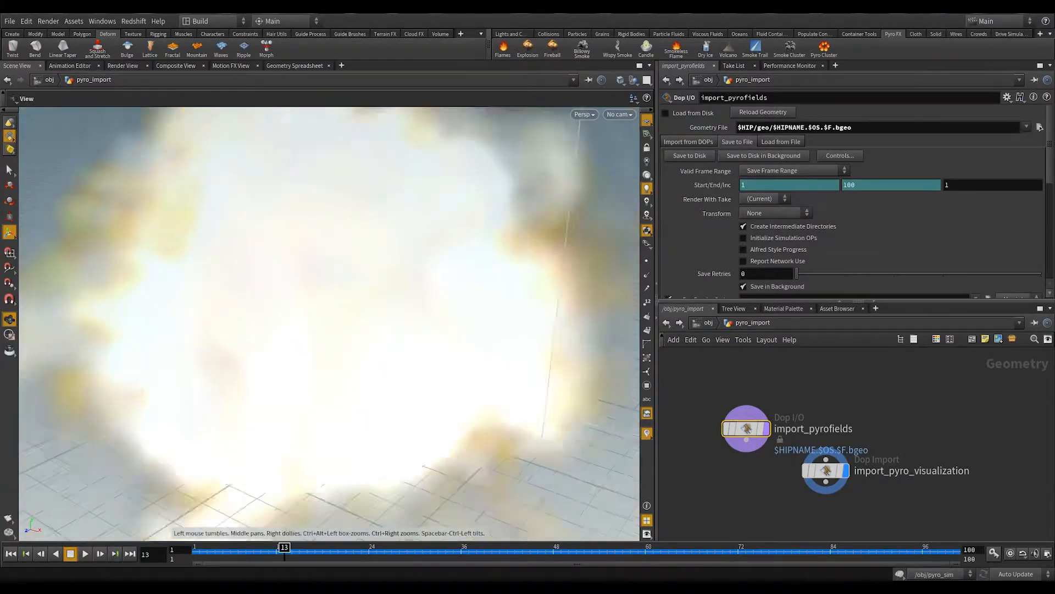
scroll(329, 325, down, 10)
key(Return)
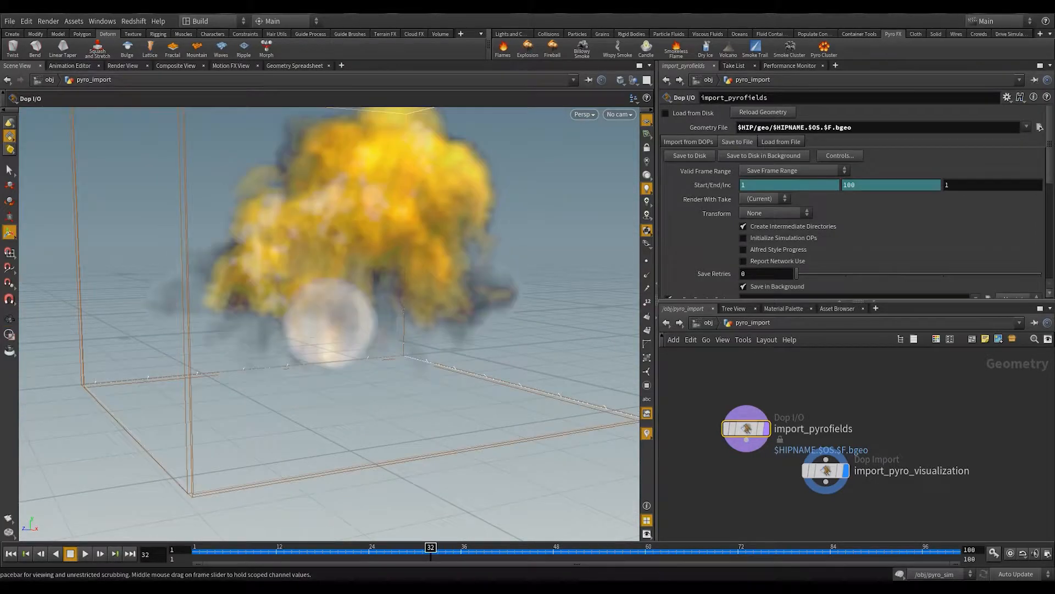
drag(431, 551, 454, 551)
alt+drag(351, 330, 407, 324)
alt+middle_drag(352, 274, 341, 407)
scroll(329, 324, down, 4)
alt+drag(341, 330, 313, 318)
mouse_move(454, 551)
mouse_down()
mouse_move(599, 552)
mouse_move(353, 551)
mouse_move(469, 552)
mouse_up()
alt+drag(330, 330, 303, 327)
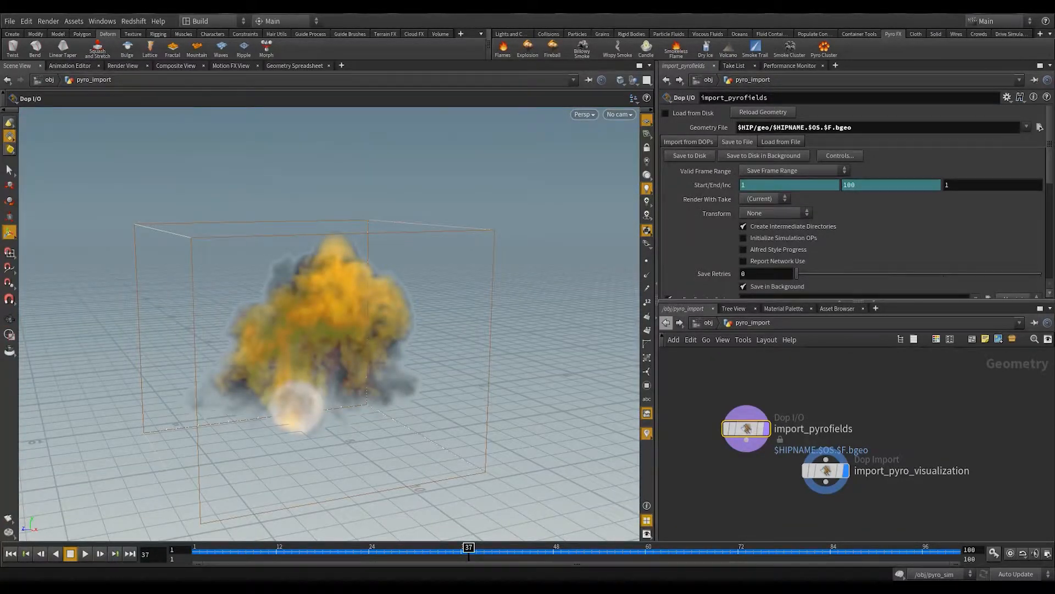
- Return to the object level and turn off the display of sphere1
click(666, 322)
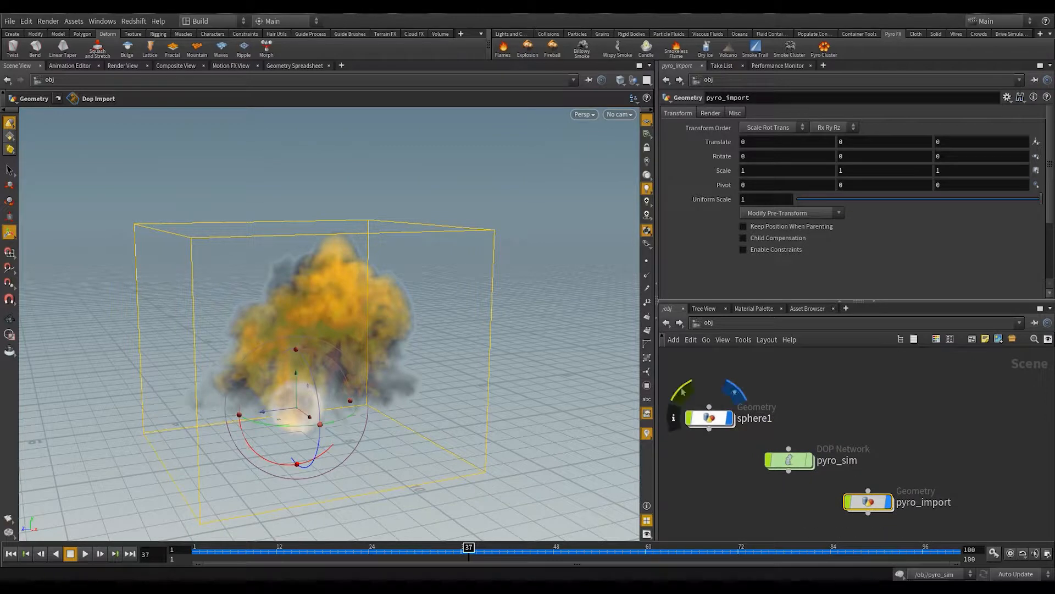
click(735, 391)
middle_drag(825, 424, 848, 384)
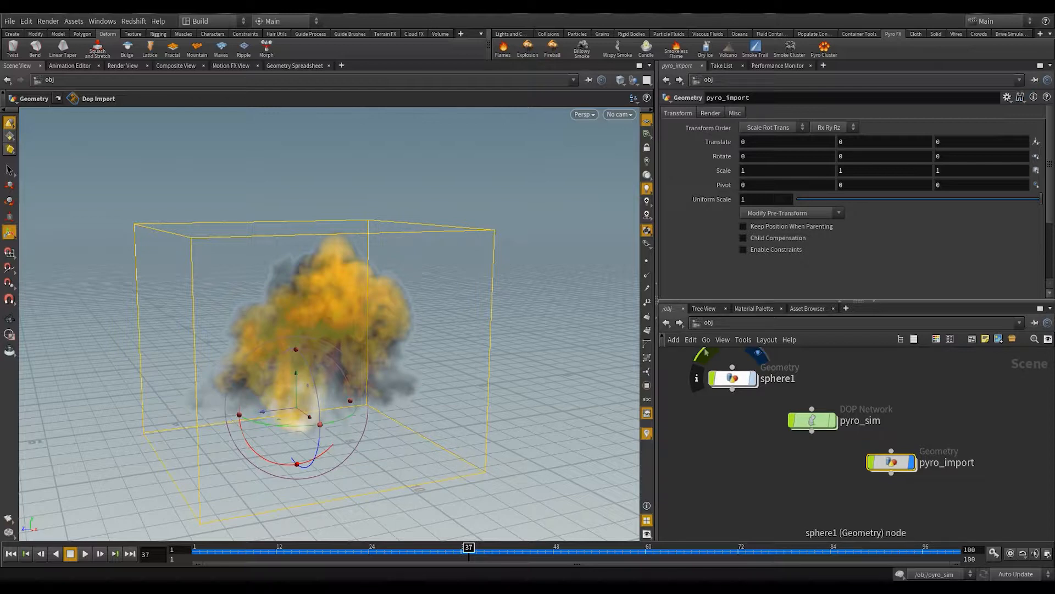
middle_drag(706, 352, 615, 375)
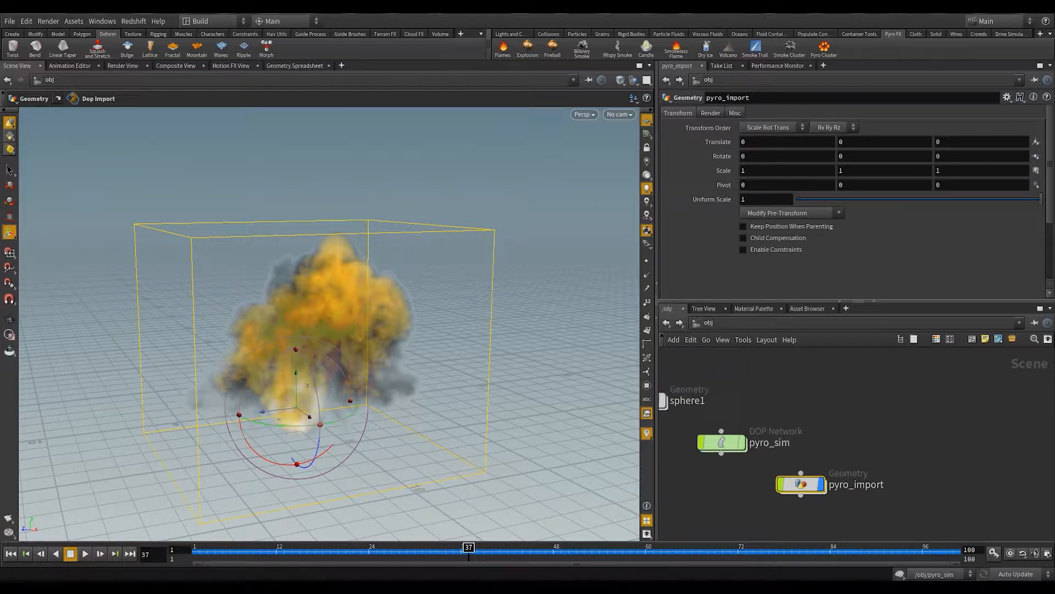
middle_drag(786, 412, 847, 415)
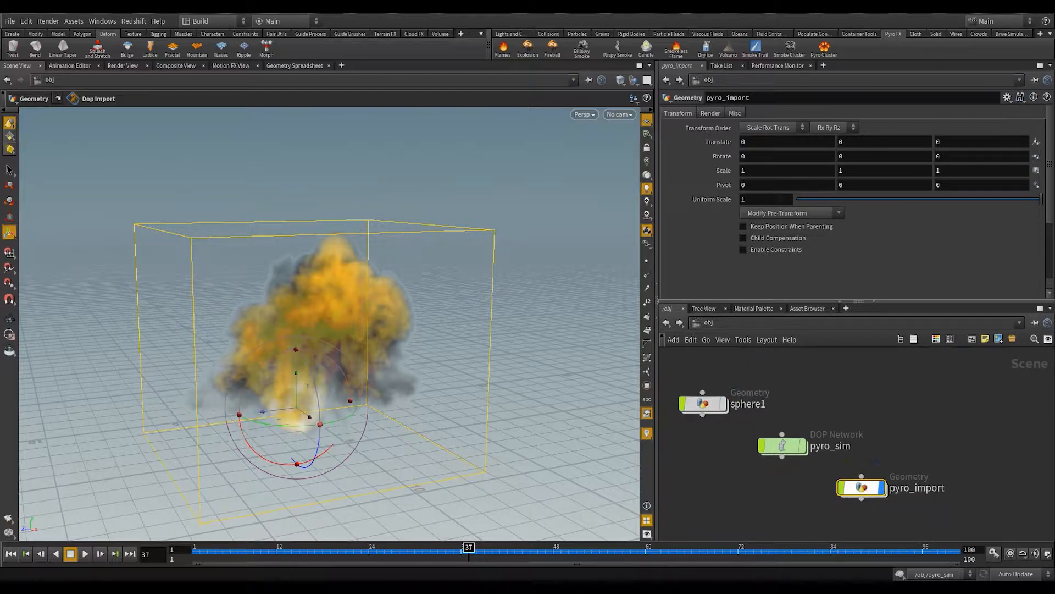
- Add a Box node inside pyro_import and connect import_pyrofields to its bounding source input
double_click(862, 487)
middle_drag(692, 487, 771, 440)
key(Tab)
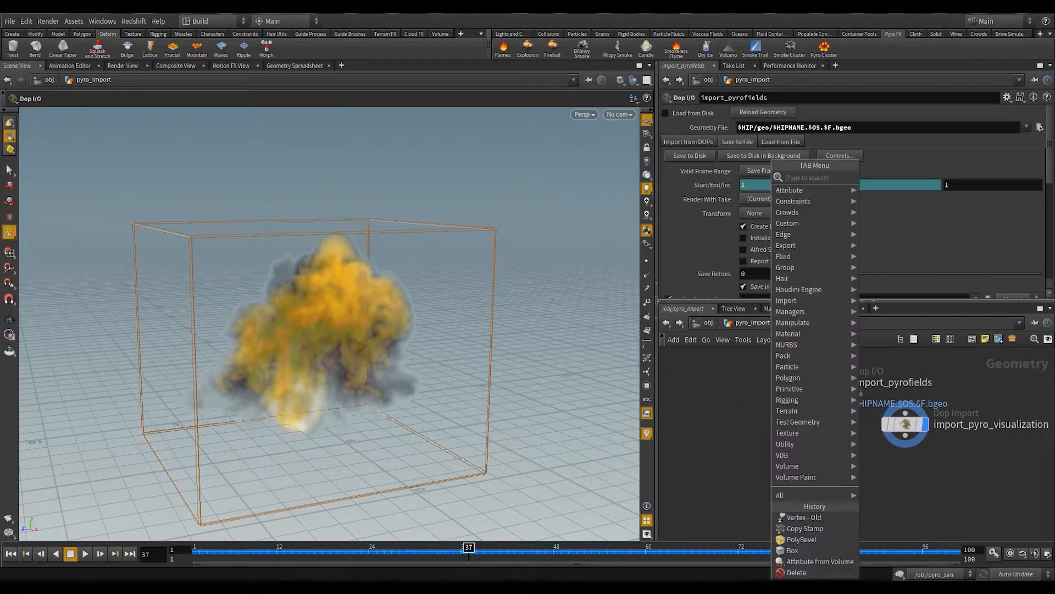
text(box)
key(Return)
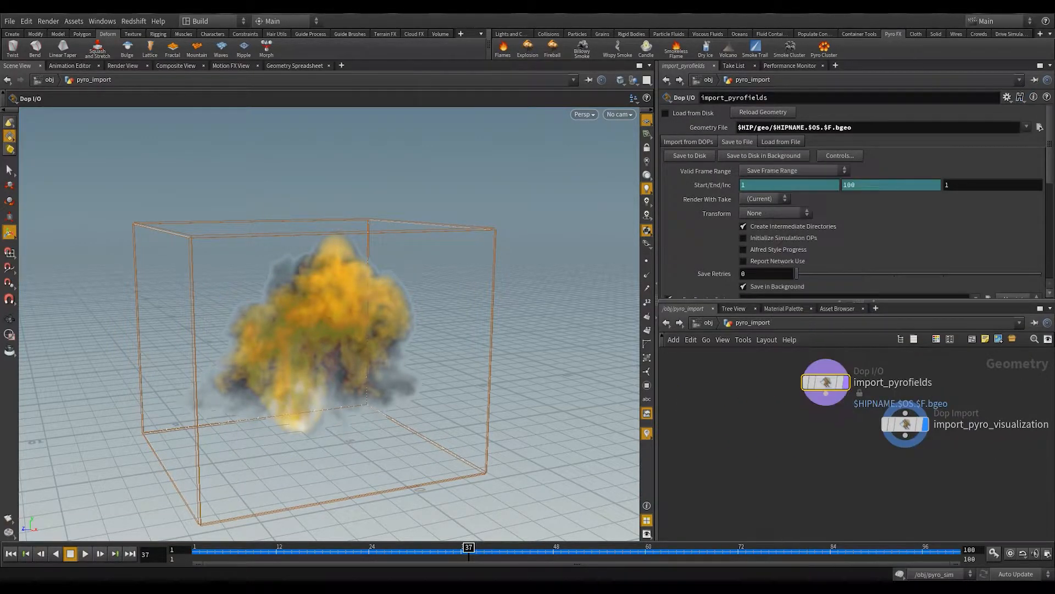
click(771, 444)
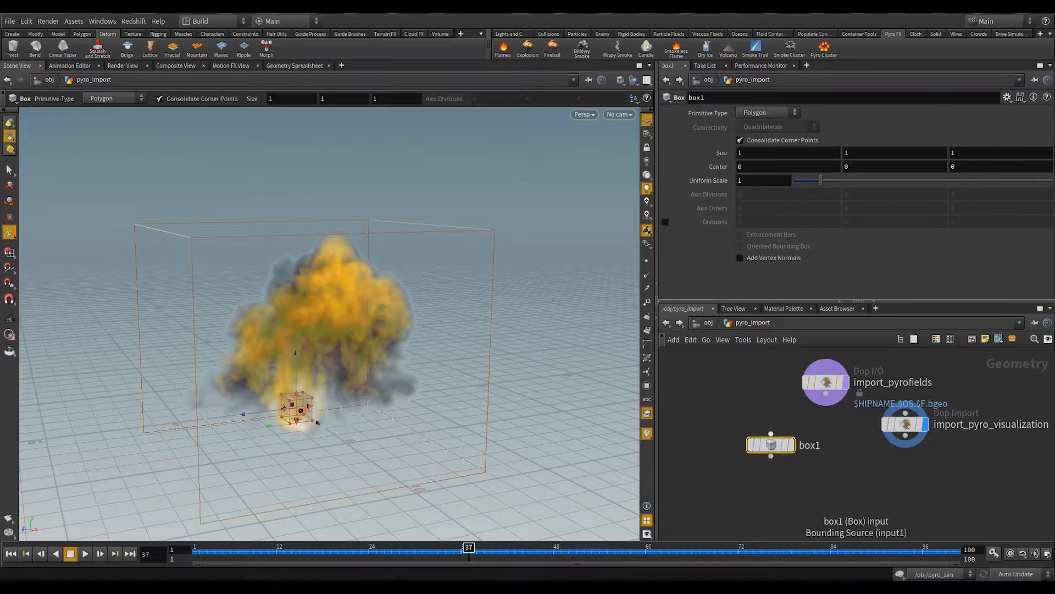
click(770, 434)
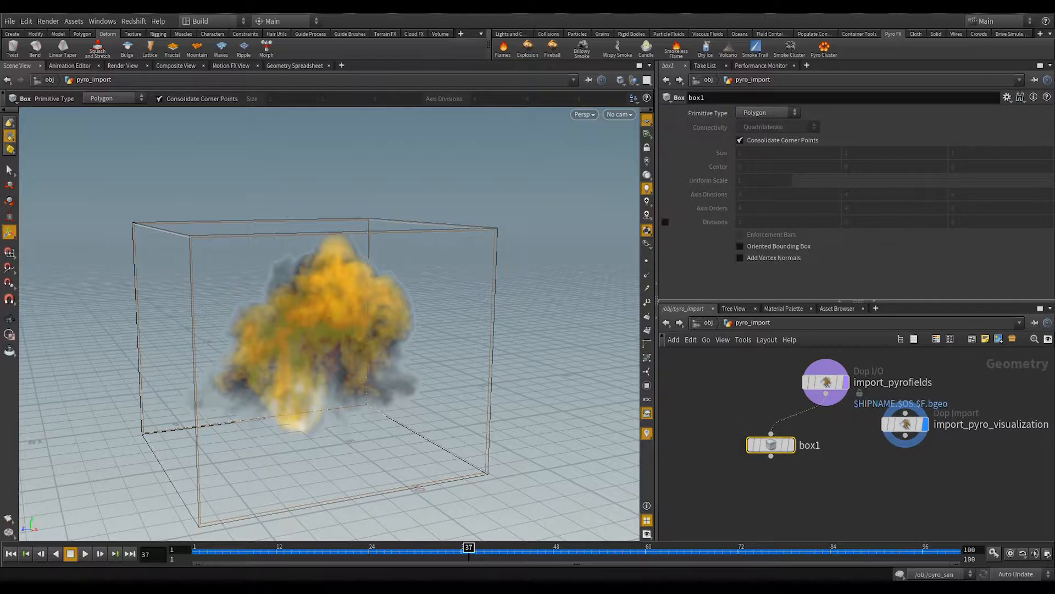
- Change the box's primitive type to Points and enable its Divisions parameter
click(767, 113)
click(758, 179)
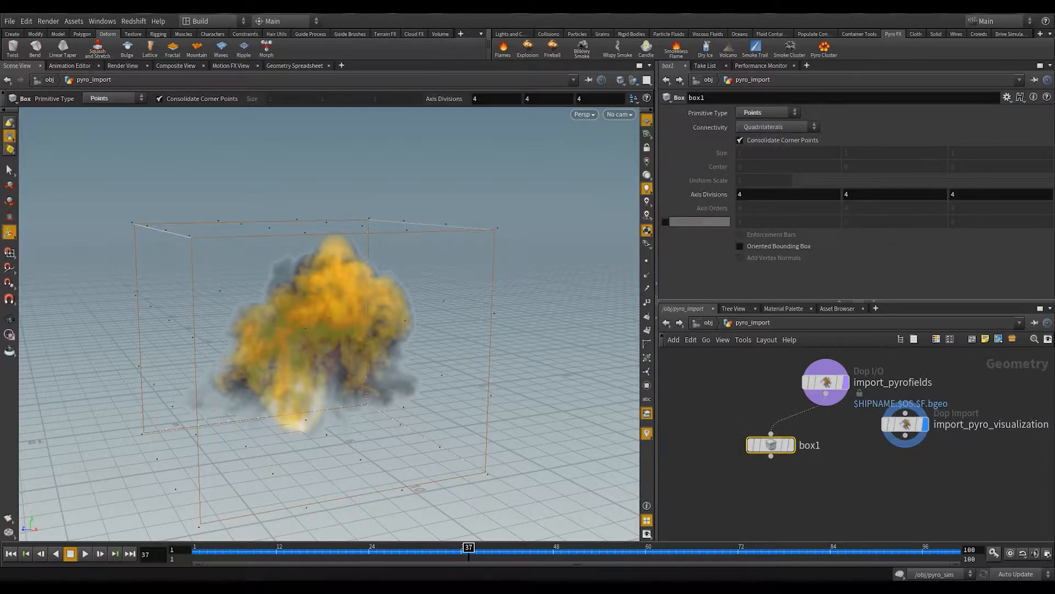
click(665, 222)
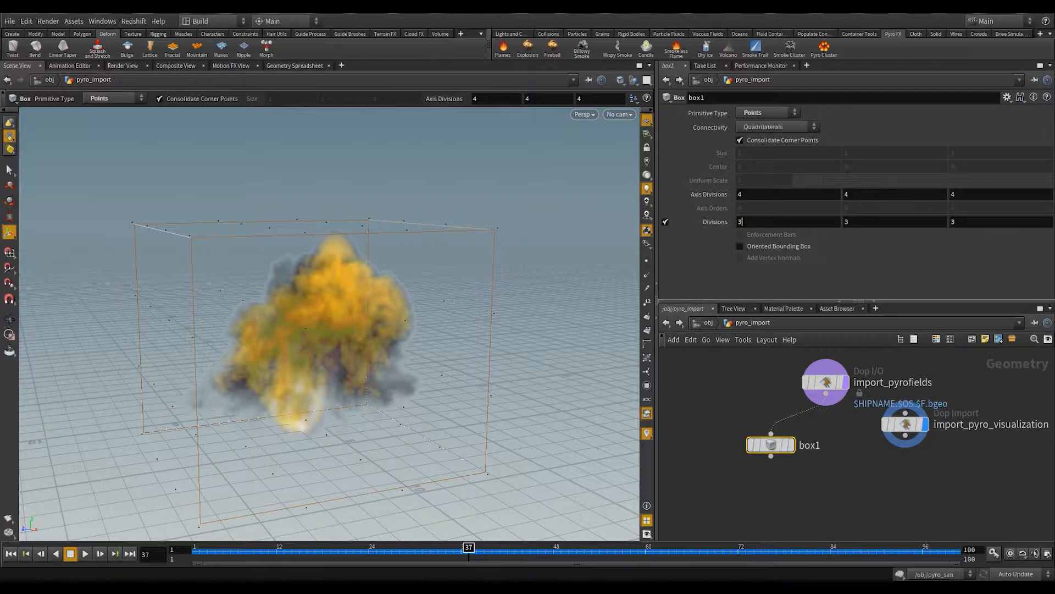
- Set the box's first Divisions value to the expression volumeres("../import_pyrofields/" ,0,0)
drag(751, 222, 730, 222)
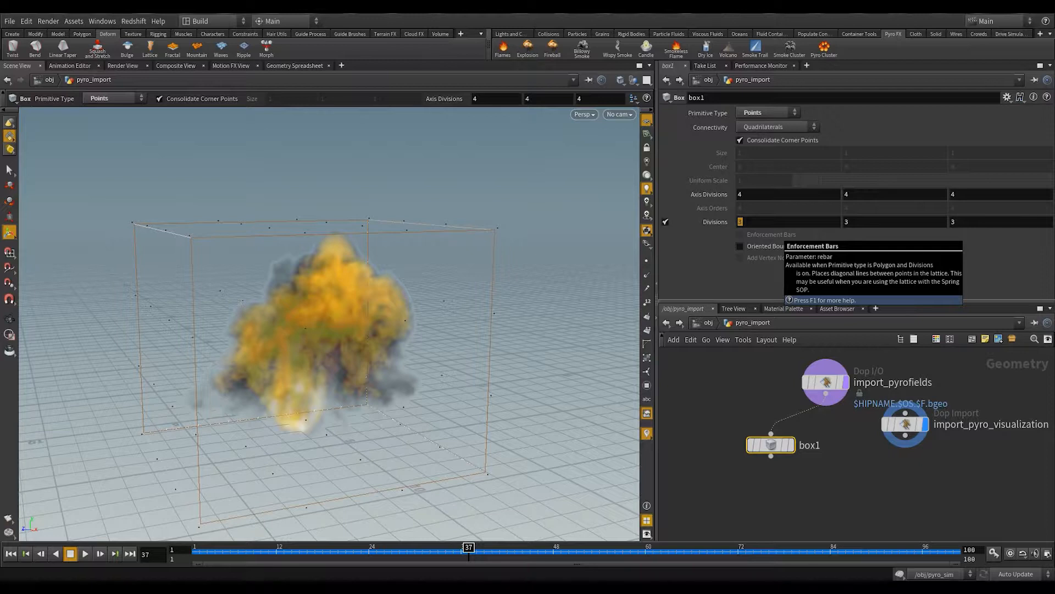
text(volumeres)
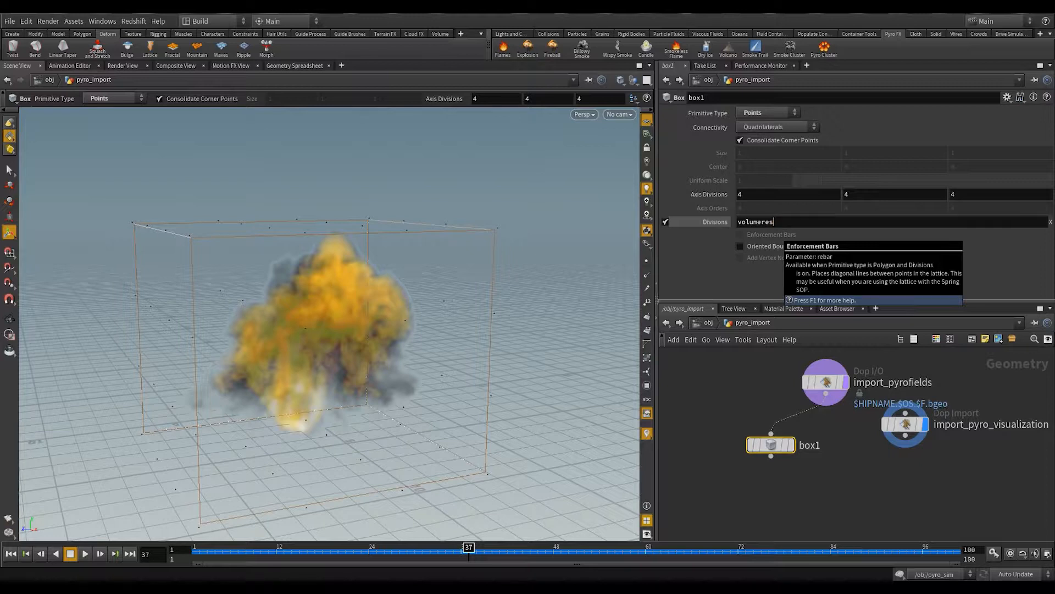
text( "../)
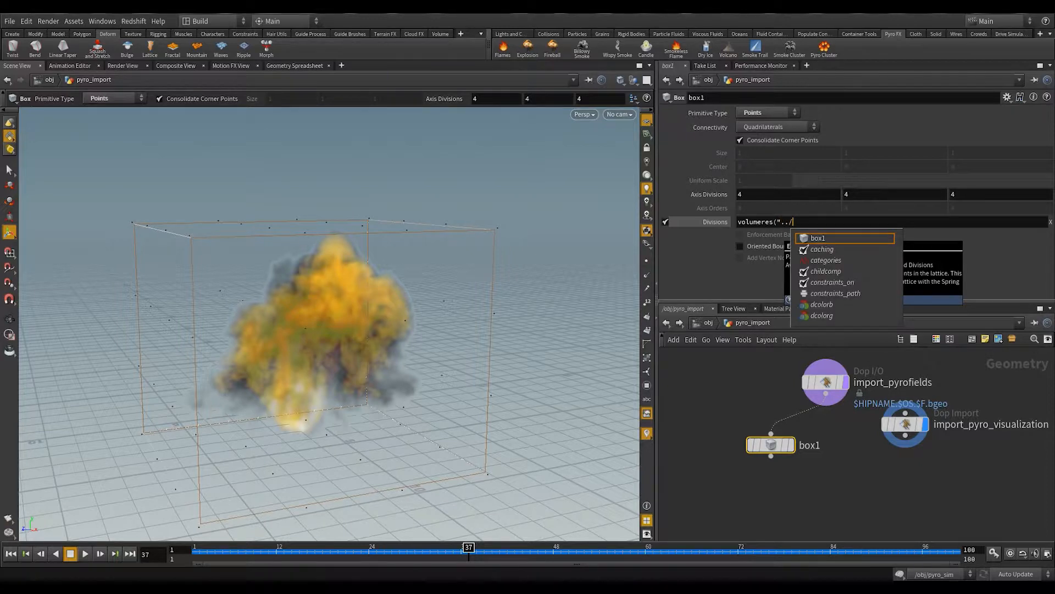
text(import)
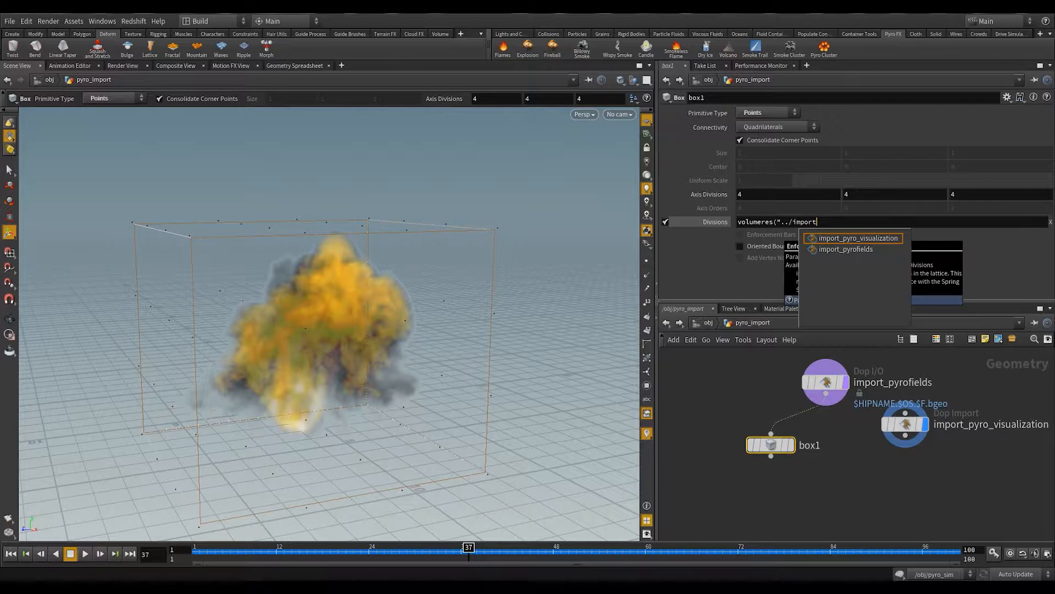
key(Down)
key(Tab)
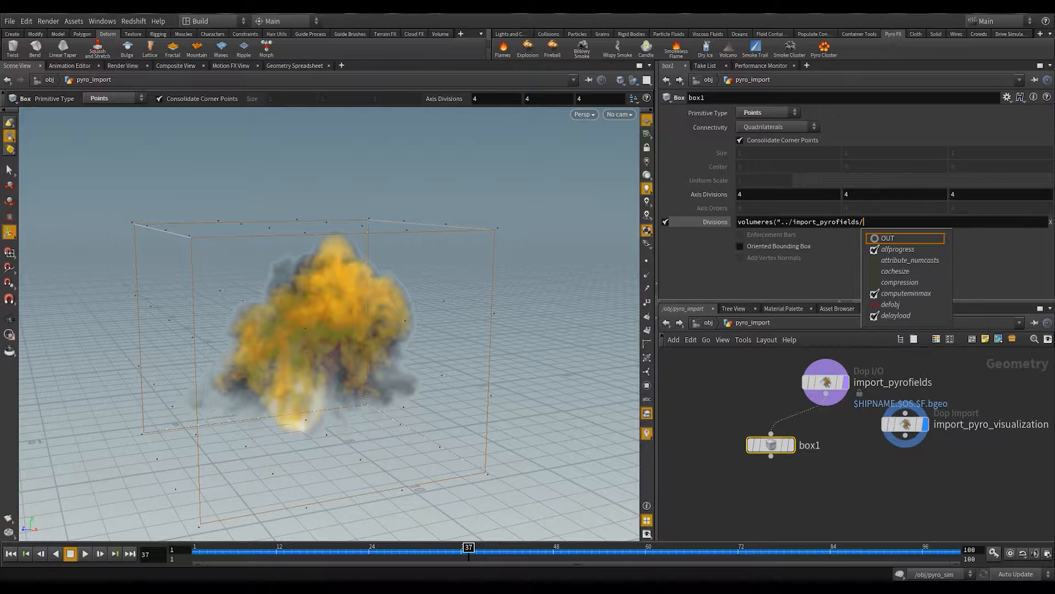
text(")
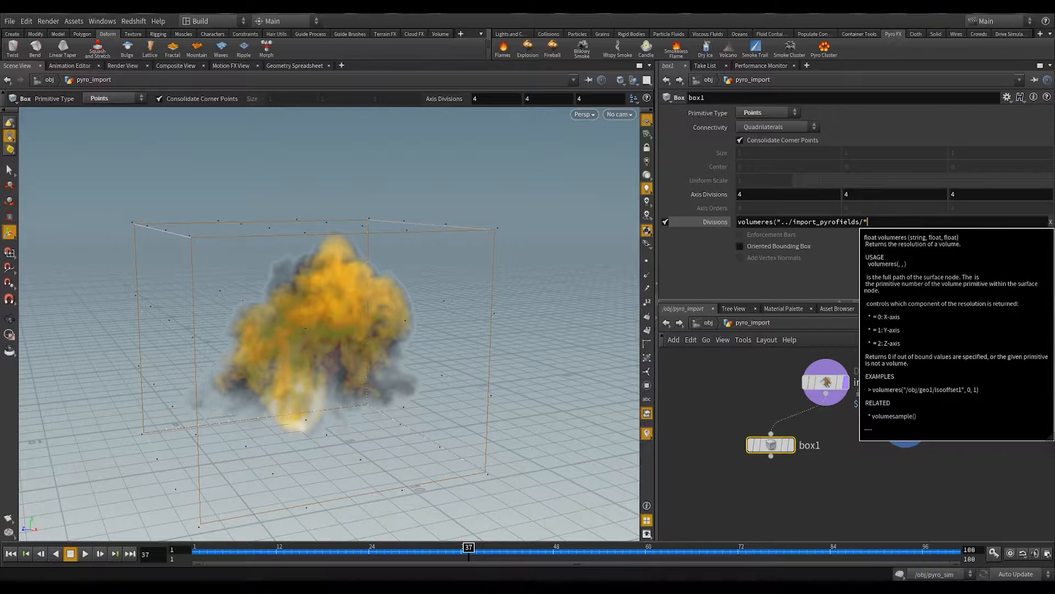
text(,0,0)
key(Return)
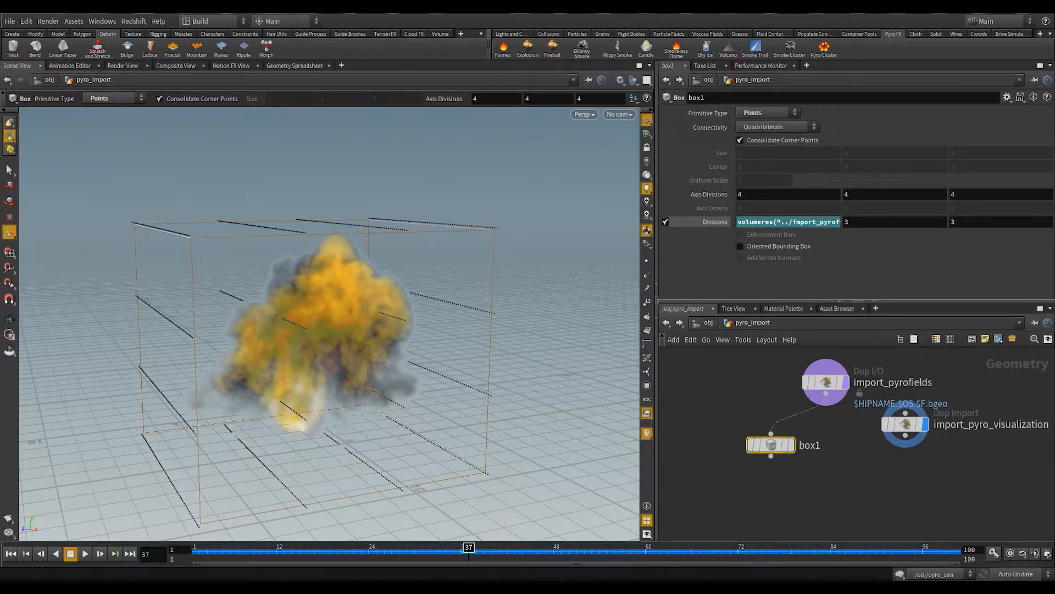
alt+drag(407, 308, 329, 330)
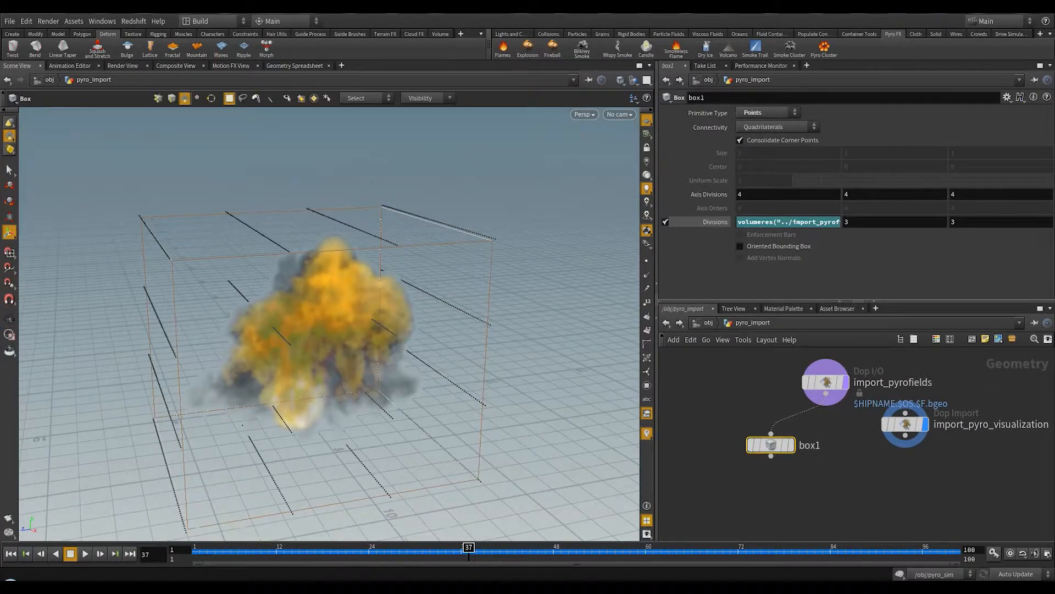
- Copy the first Divisions expression, volumeres("../import_pyrofields/" ,0,0), into the second and third Divisions values of box1
click(747, 222)
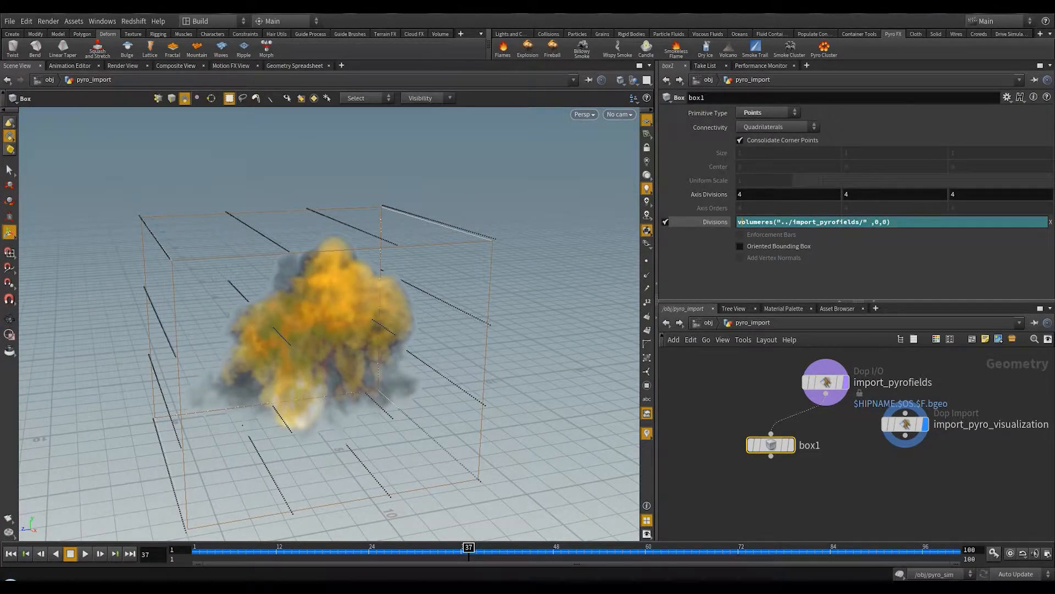
key(ctrl+a)
key(ctrl+c)
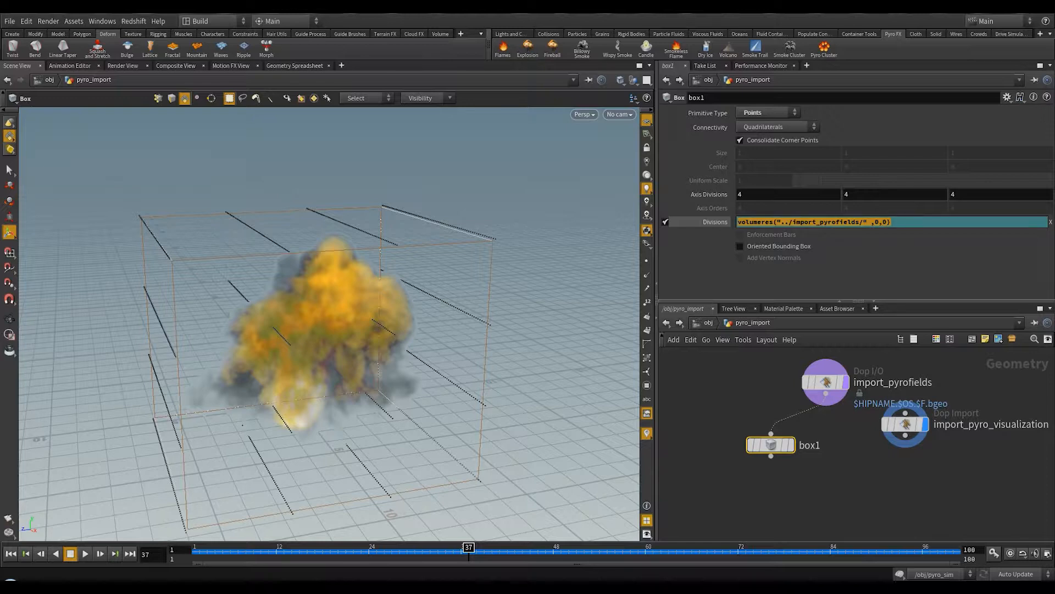
key(BackSpace)
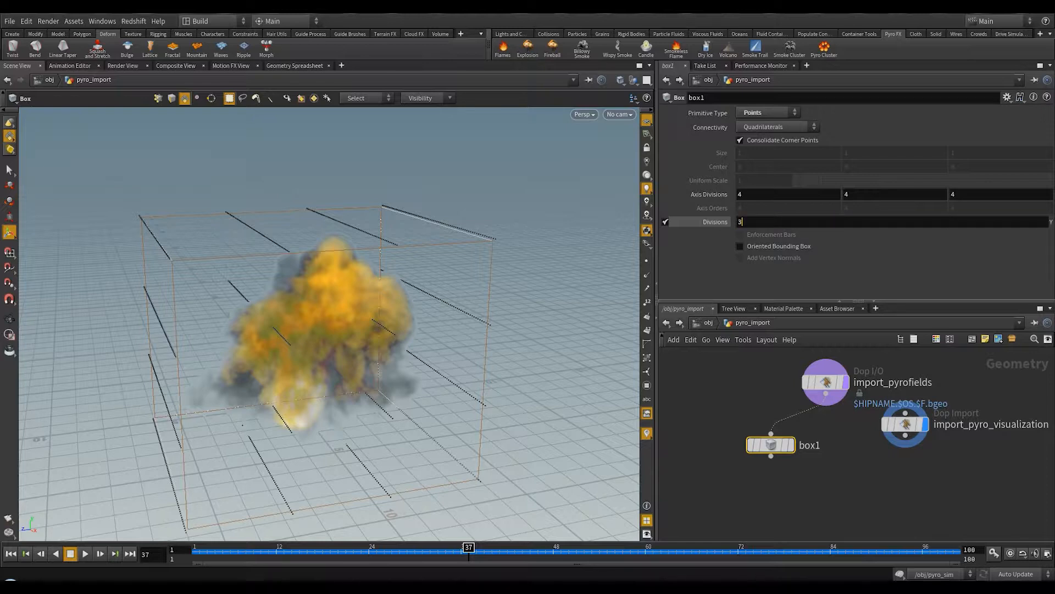
key(ctrl+v)
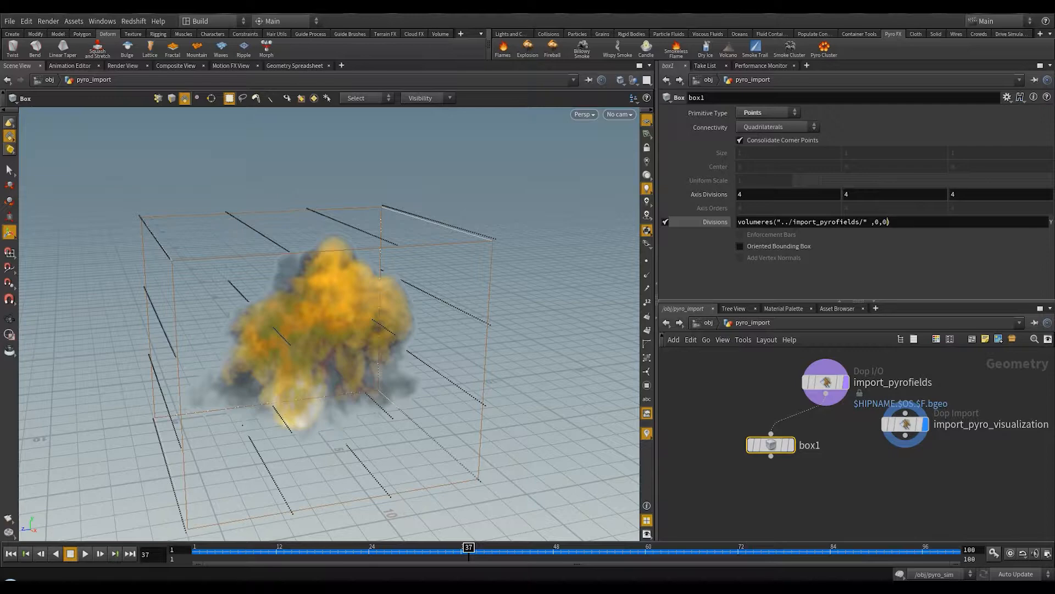
key(Return)
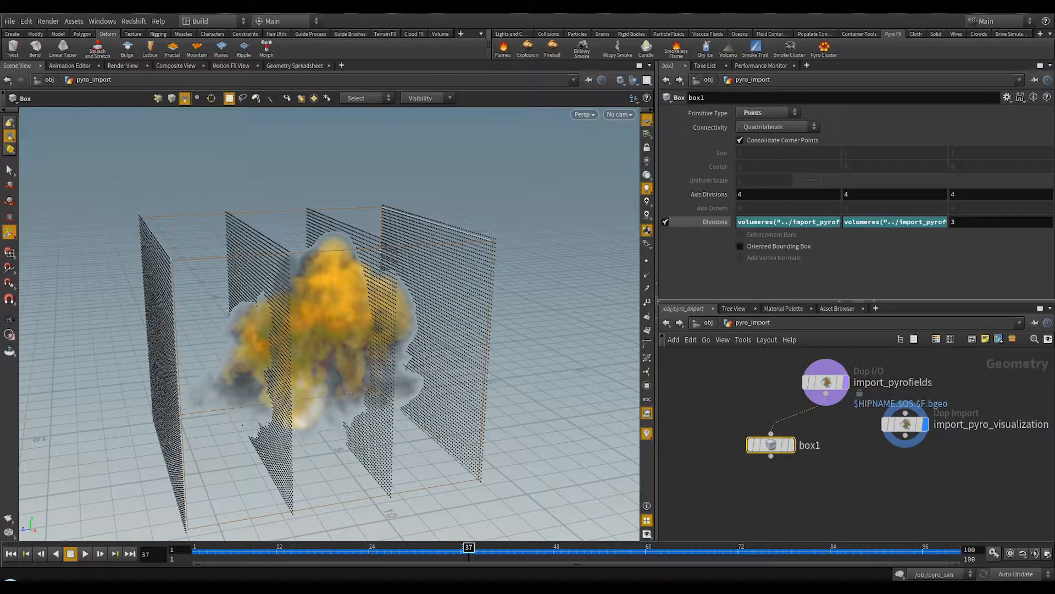
click(989, 222)
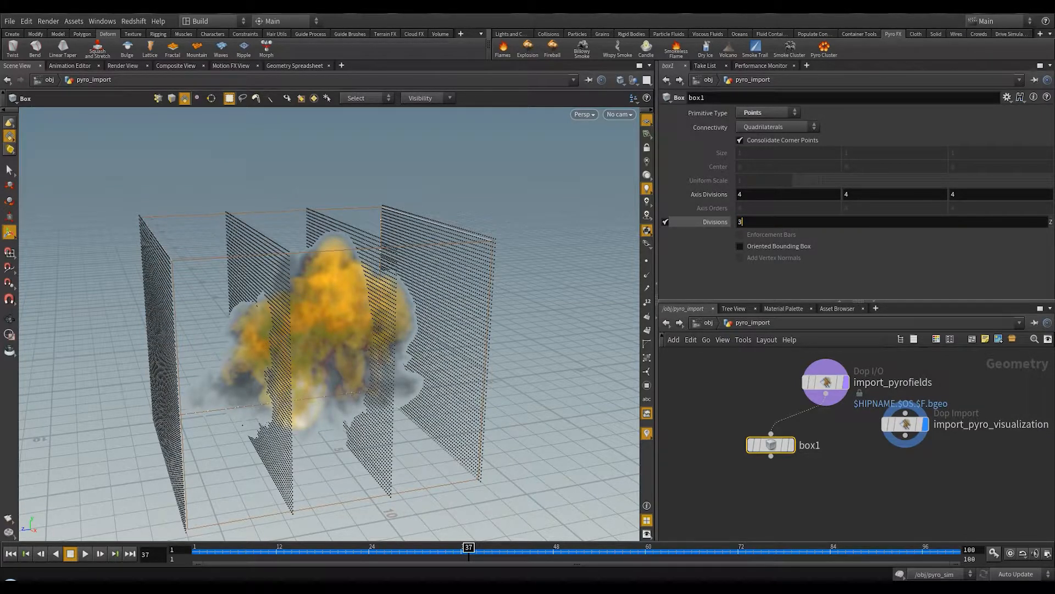
key(BackSpace)
key(ctrl+v)
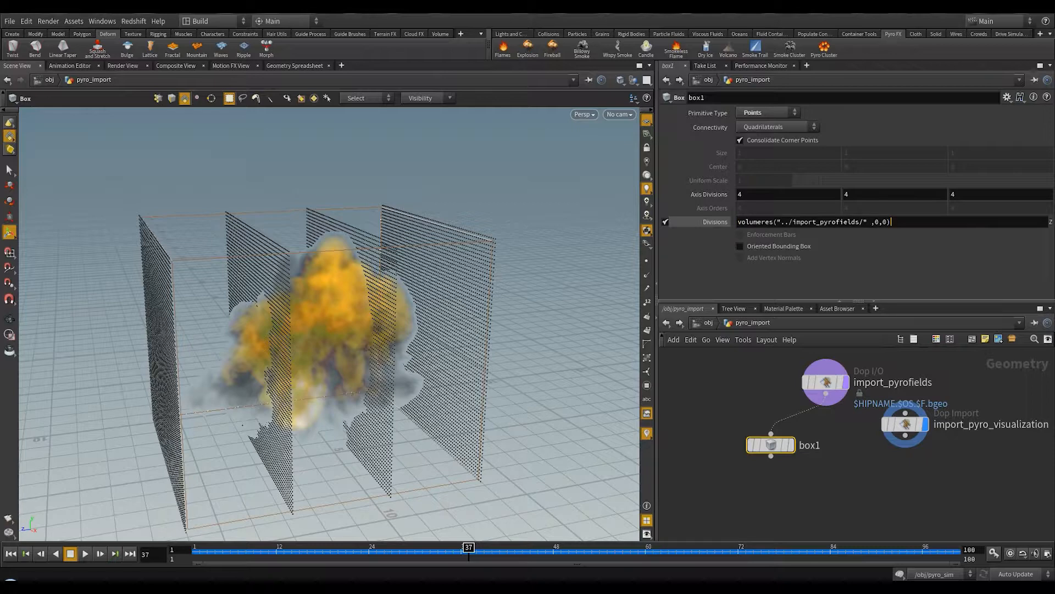
key(Return)
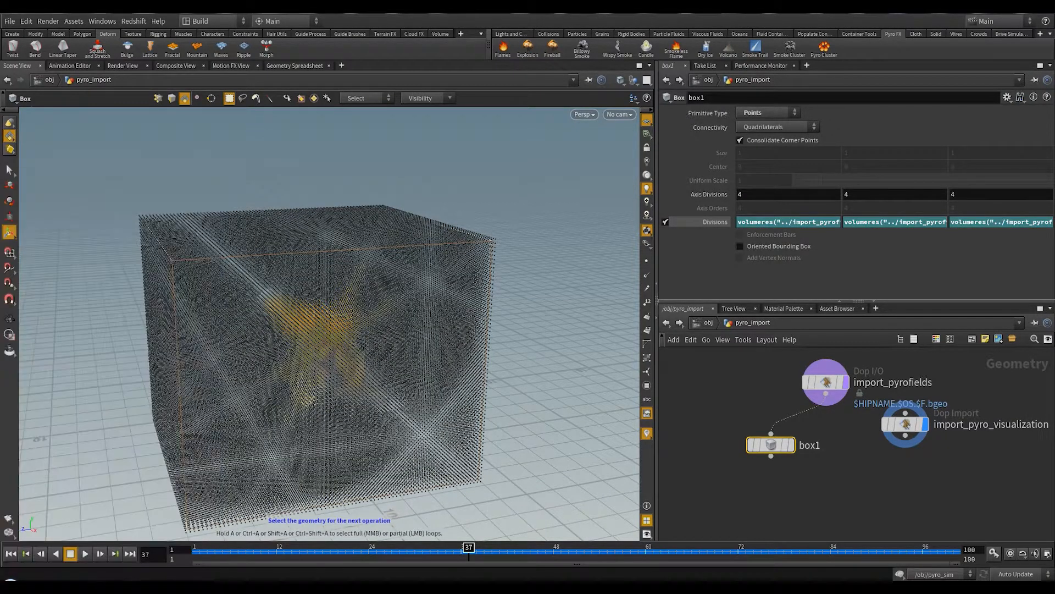
- Inspect the box's point grid around the explosion from several angles at frame 35
alt+drag(330, 330, 360, 336)
mouse_move(468, 552)
mouse_down()
mouse_move(238, 552)
mouse_move(454, 552)
mouse_up()
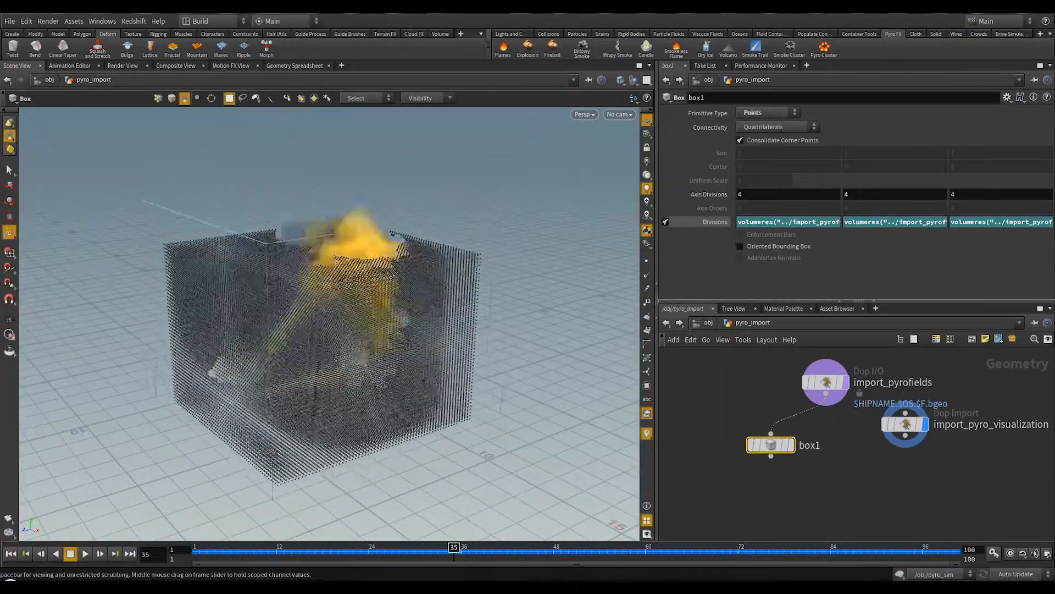
alt+drag(330, 330, 275, 308)
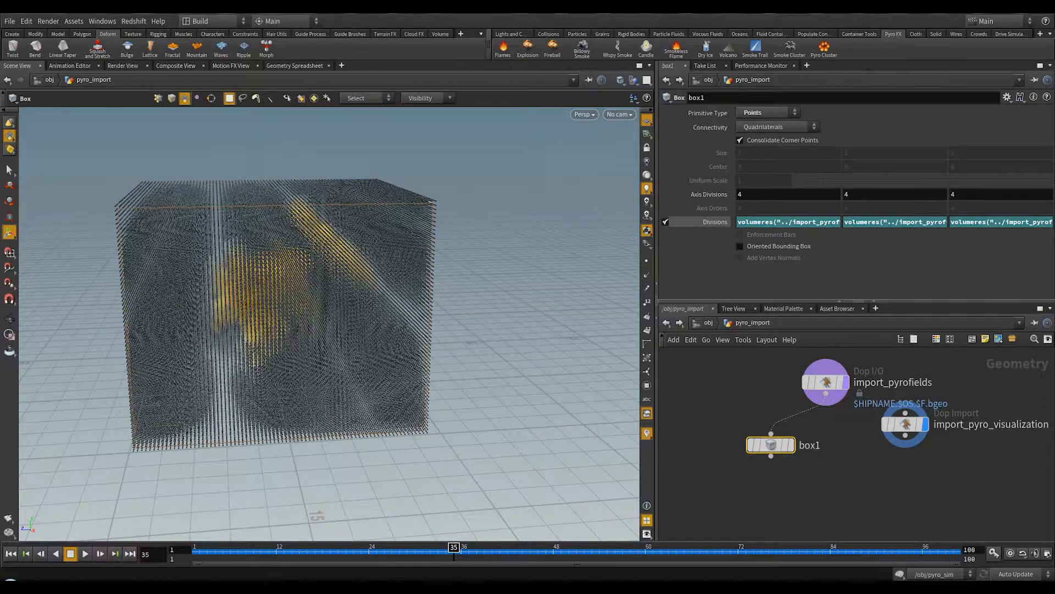
middle_drag(822, 481, 806, 514)
scroll(801, 455, down, 4)
scroll(801, 455, up, 1)
scroll(815, 443, up, 3)
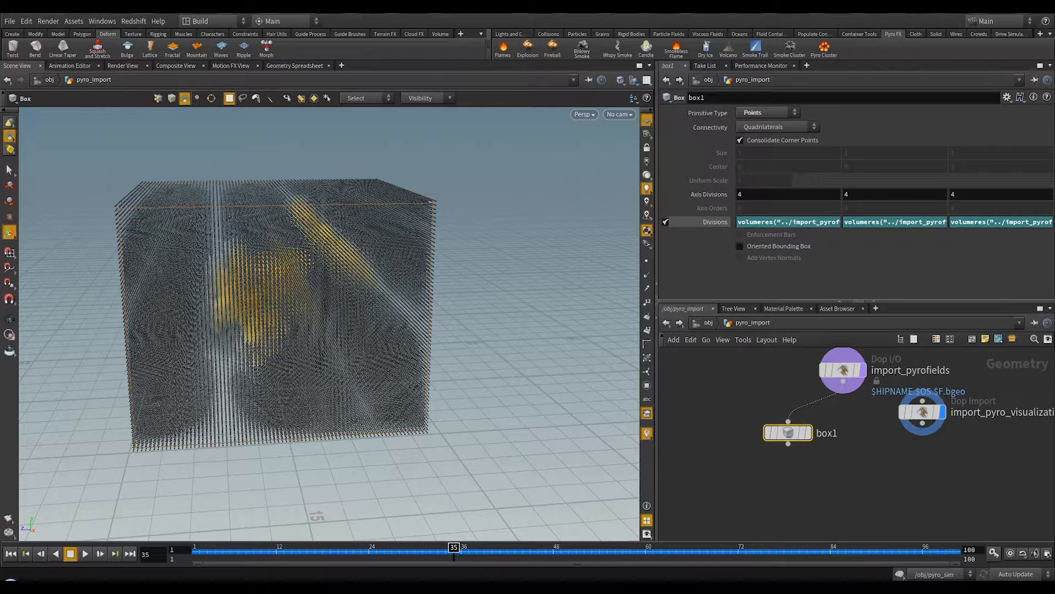
- Add an Attribute from Volume node after box1 and connect import_pyrofields to its second input
key(Tab)
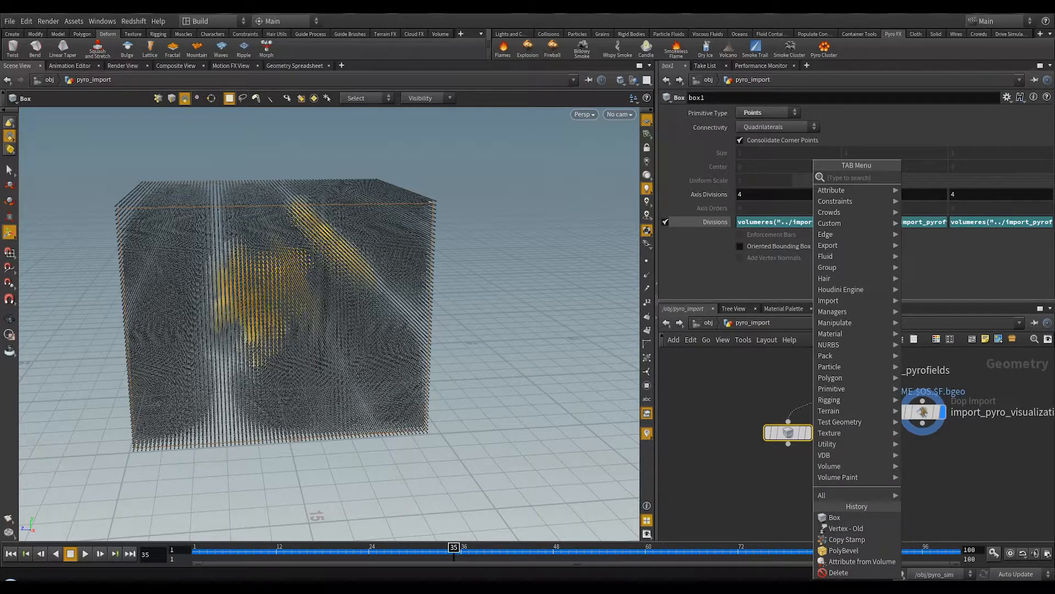
text(attribute)
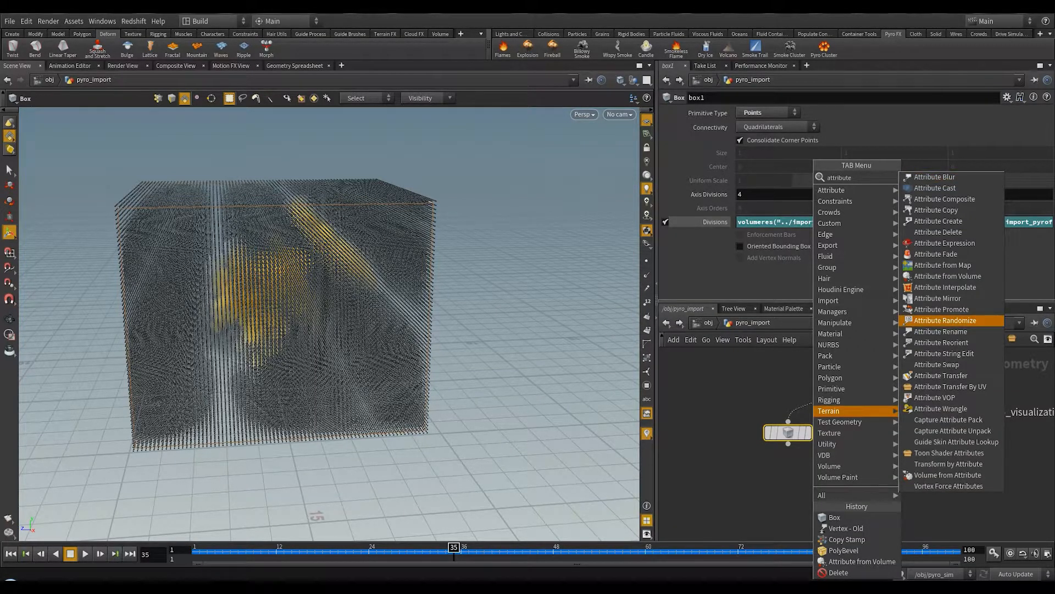
text(from)
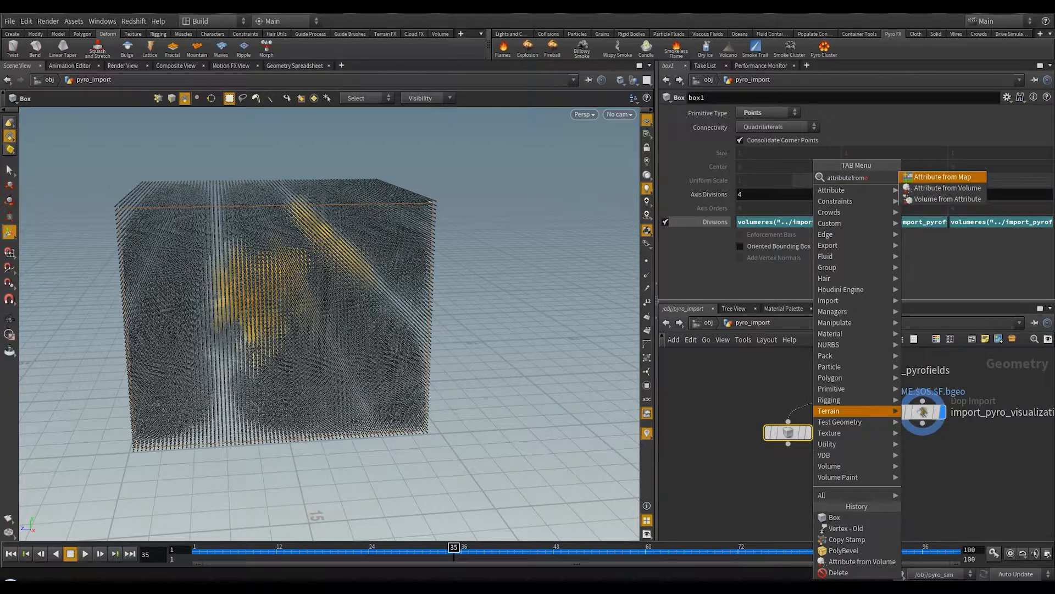
key(Down)
key(Return)
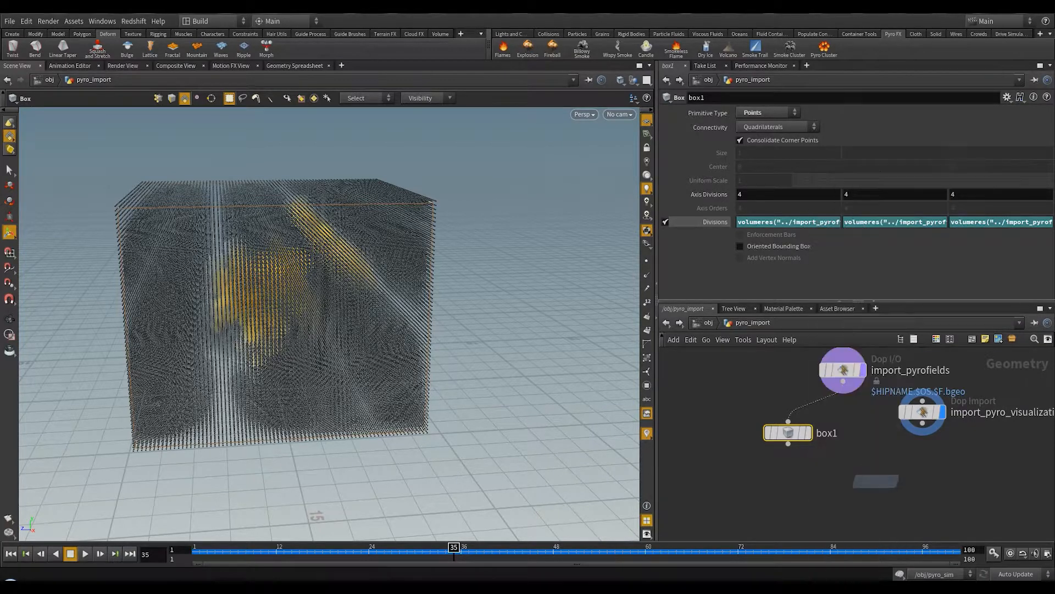
click(843, 381)
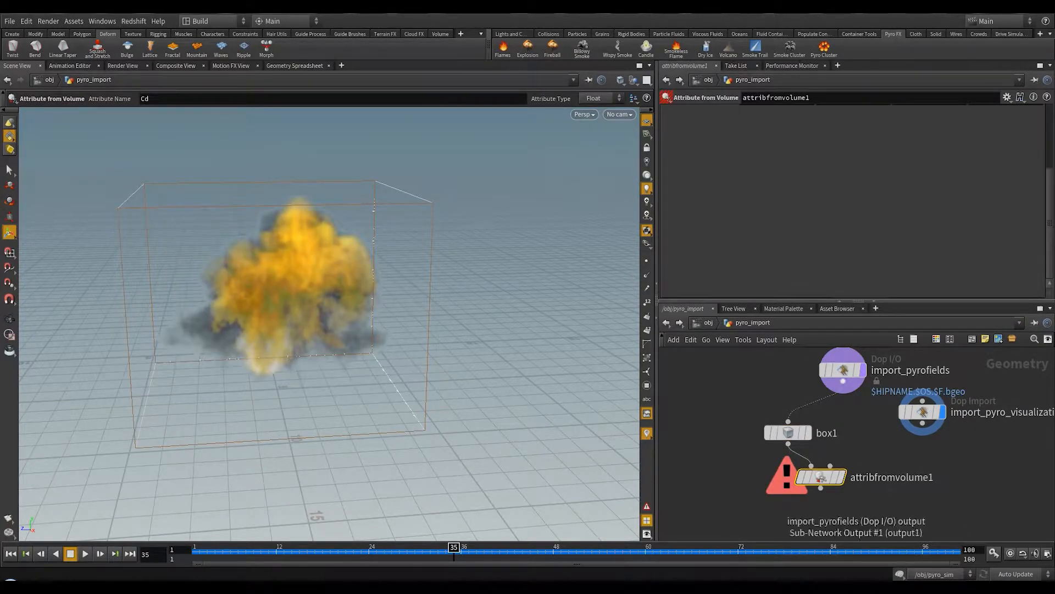
click(830, 466)
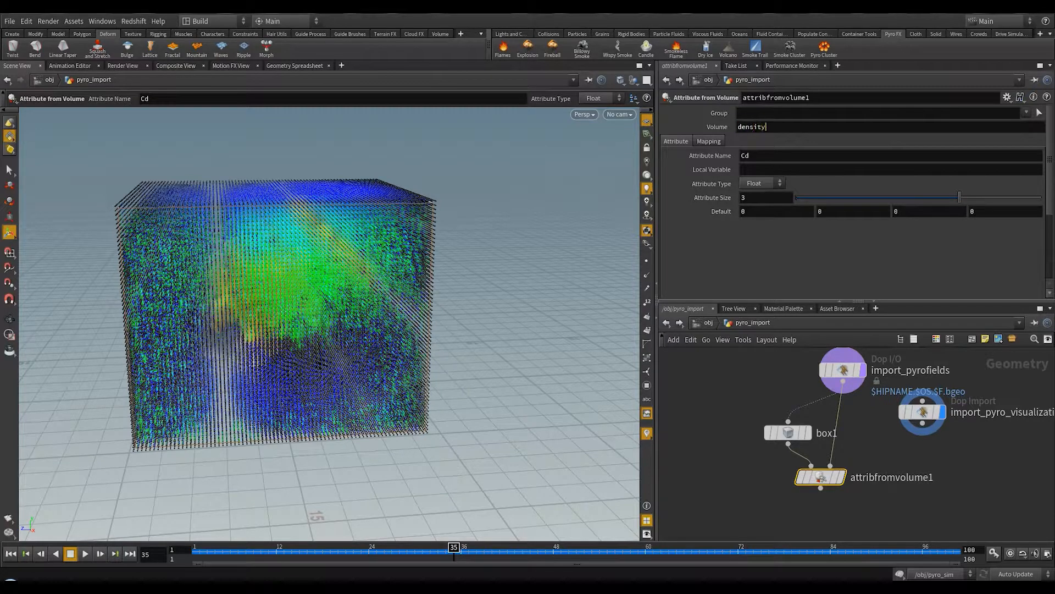
- Set the Attribute from Volume node's Volume to density, display the node, and check the point colours at frame 33
key(Return)
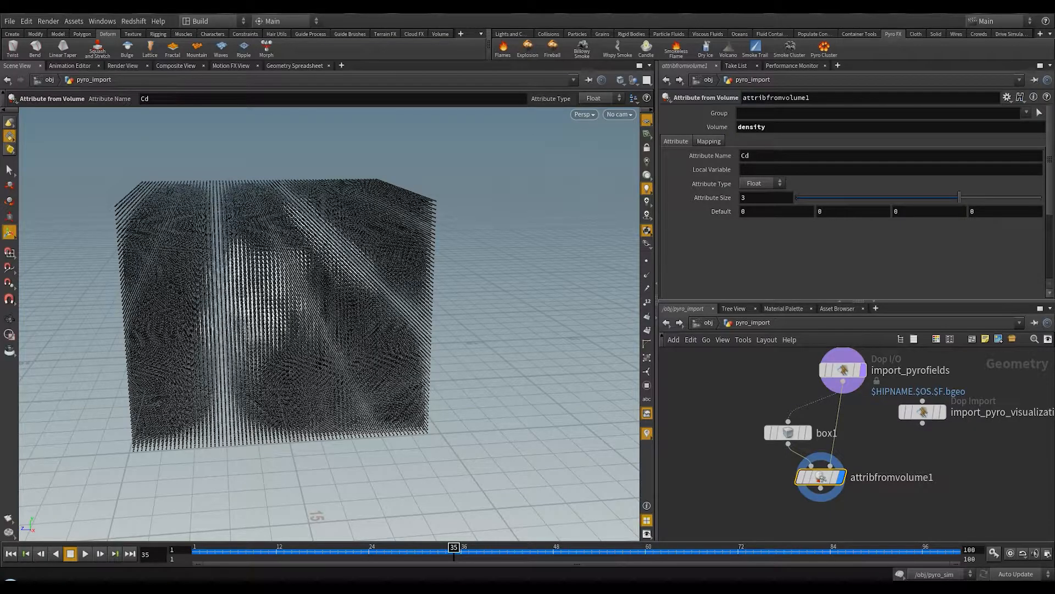
mouse_move(330, 324)
alt+mouse_down()
mouse_move(407, 292)
mouse_move(351, 325)
mouse_move(330, 324)
alt+mouse_up()
mouse_move(454, 552)
mouse_down()
mouse_move(400, 552)
mouse_move(455, 552)
mouse_move(438, 552)
mouse_up()
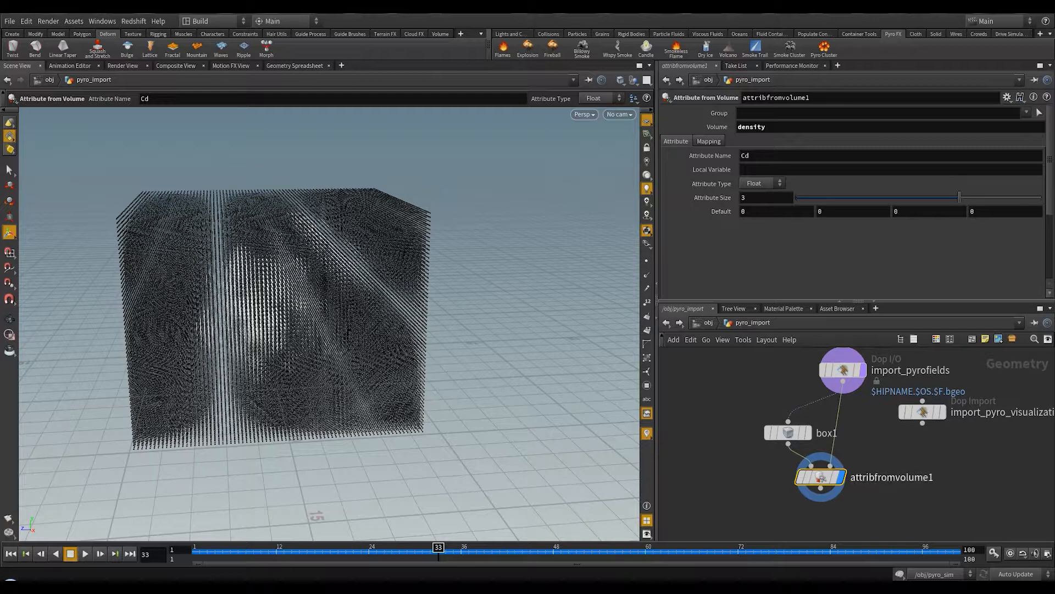
- Add a Delete node below attribfromvolume1 and connect attribfromvolume1 to its input
middle_drag(829, 512, 834, 439)
key(Tab)
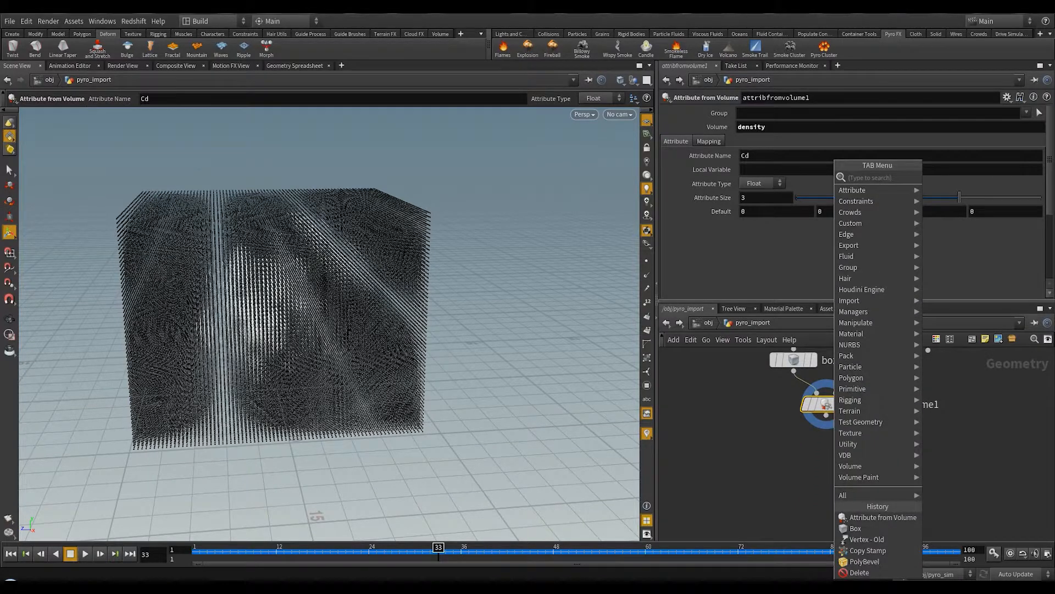
text(delt)
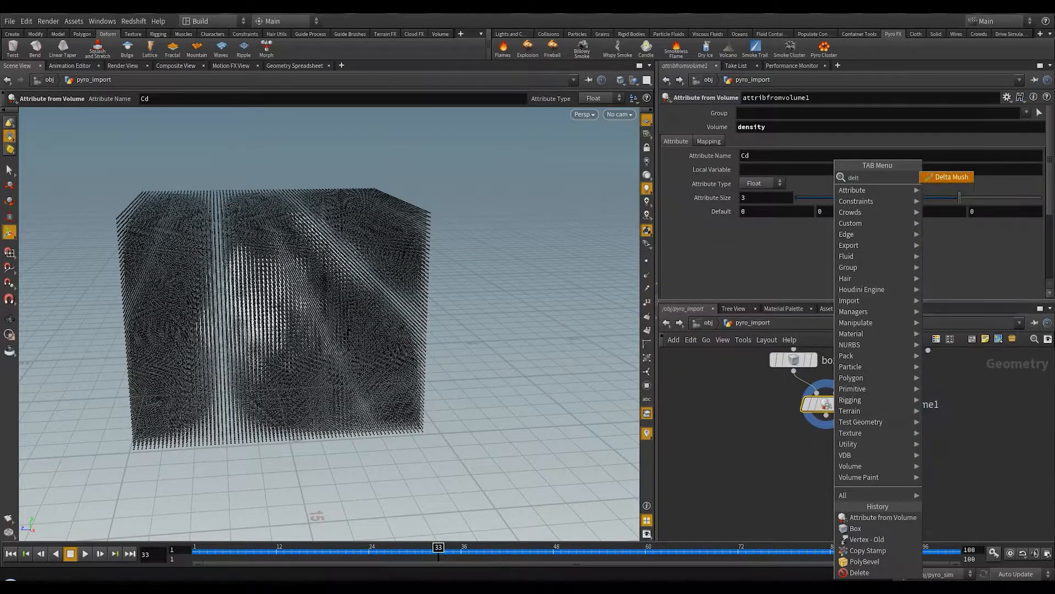
text(ete)
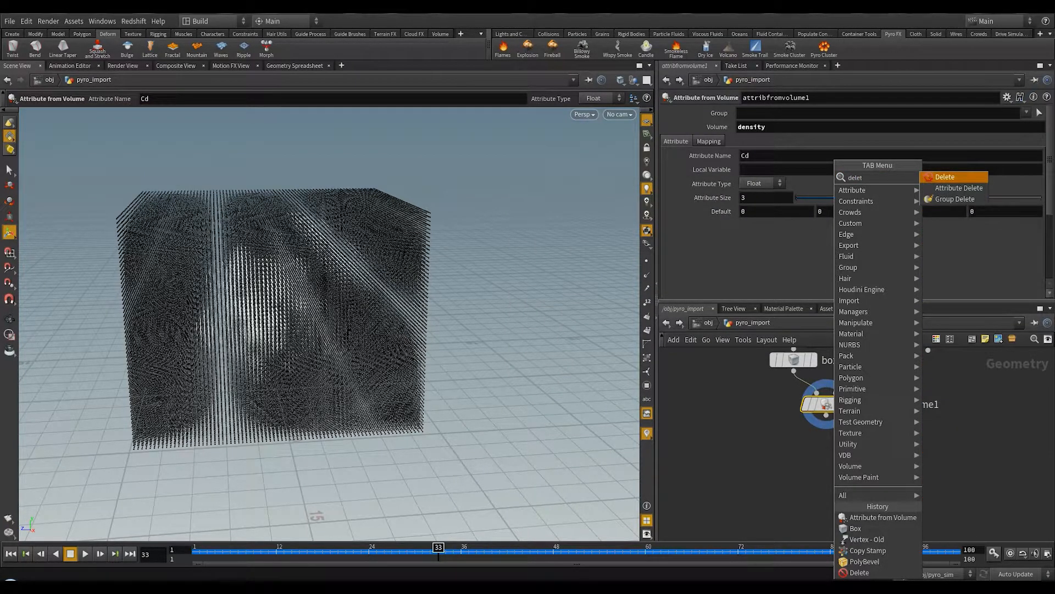
click(945, 177)
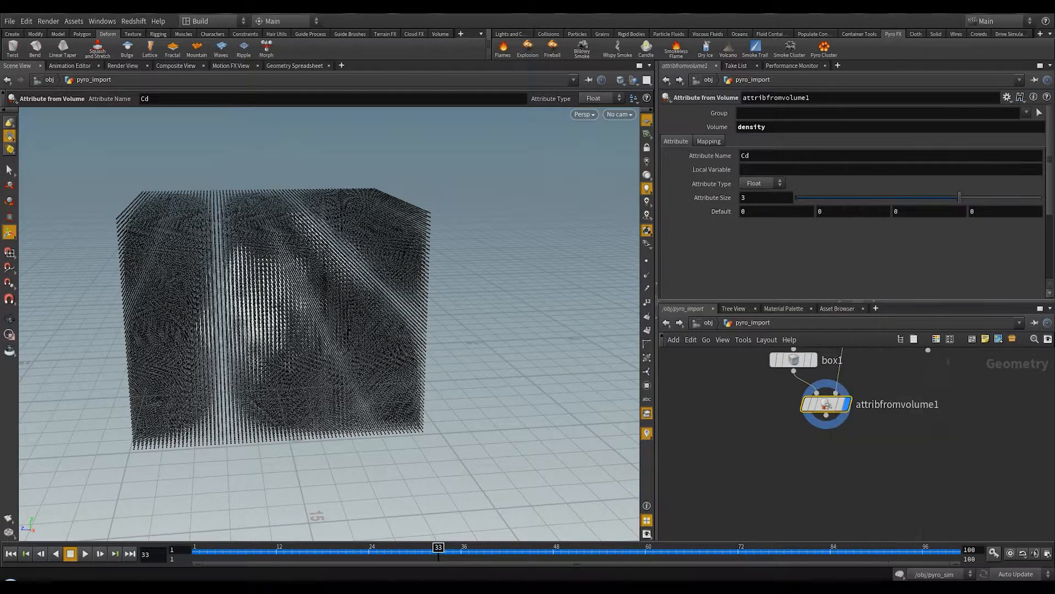
click(815, 451)
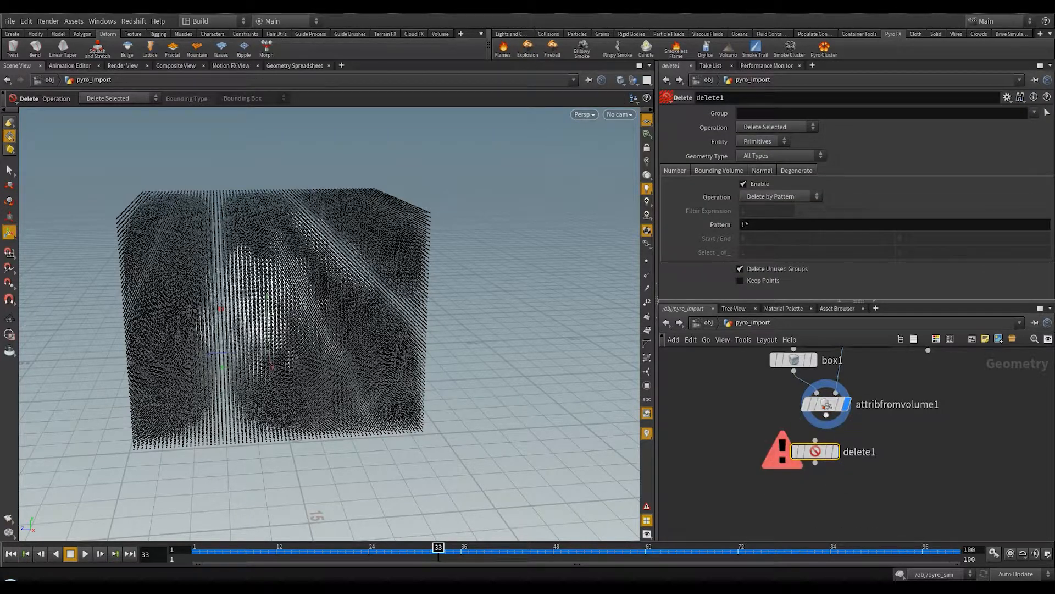
drag(826, 415, 815, 440)
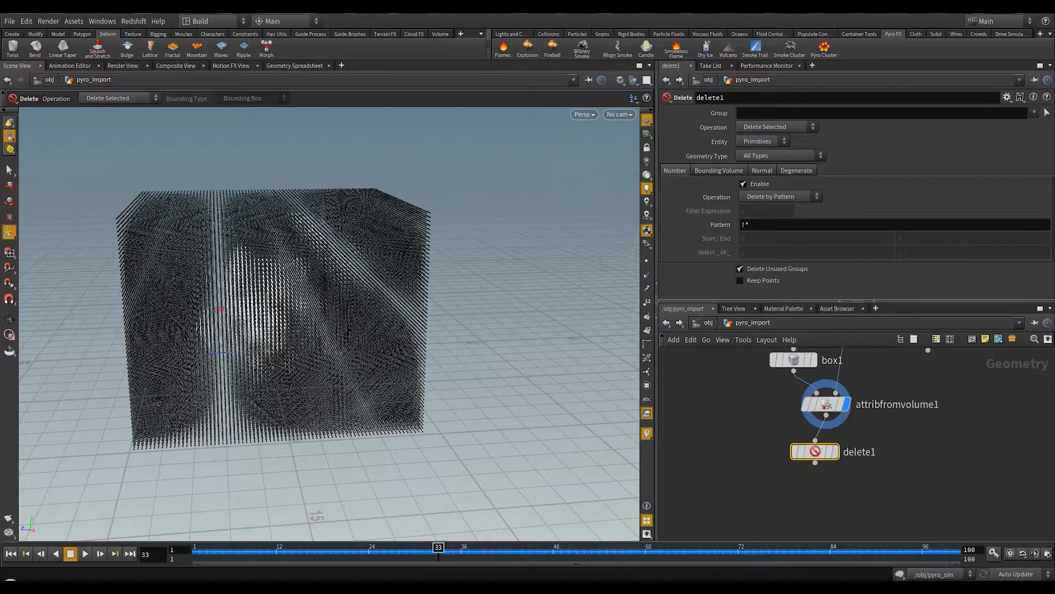
- Configure the Delete node to Delete Non-Selected with Points as the entity and Delete by Expression as the number operation
click(775, 127)
click(767, 148)
click(762, 141)
click(750, 162)
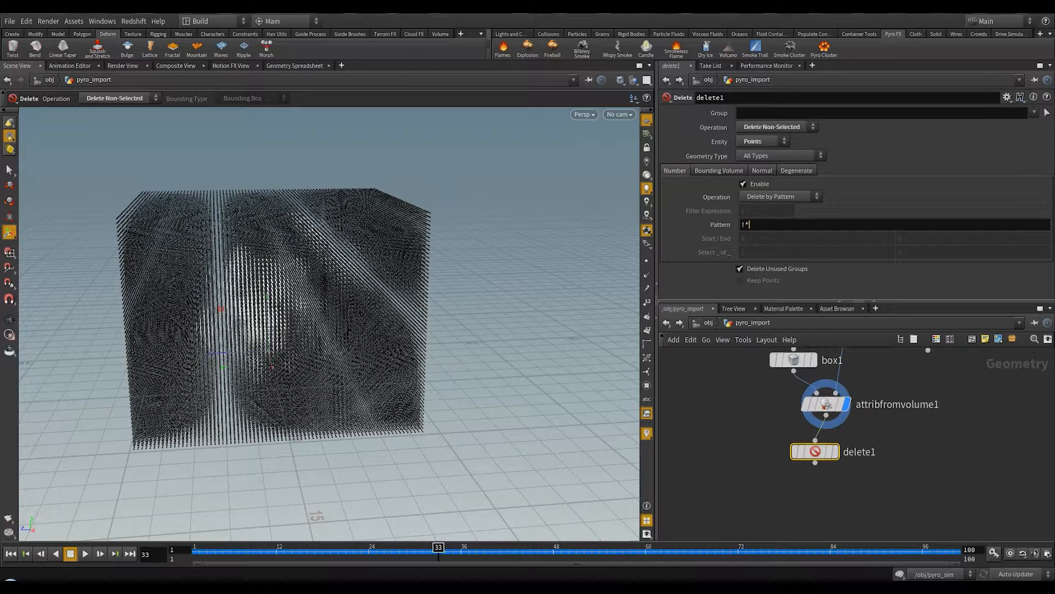
click(781, 196)
click(780, 229)
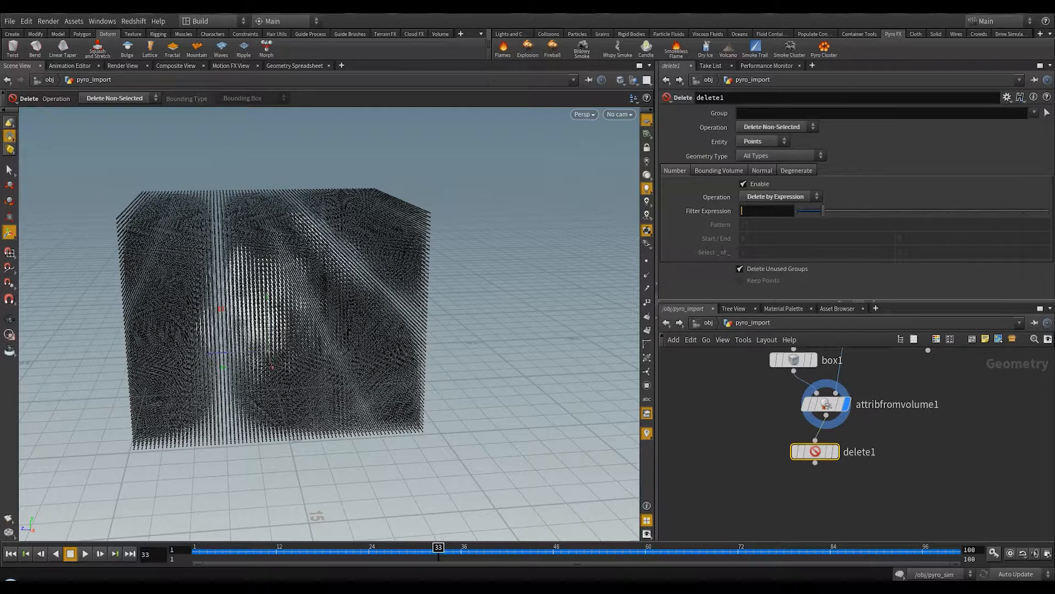
- Set the Delete node's filter expression to $CR and display delete1
text(@)
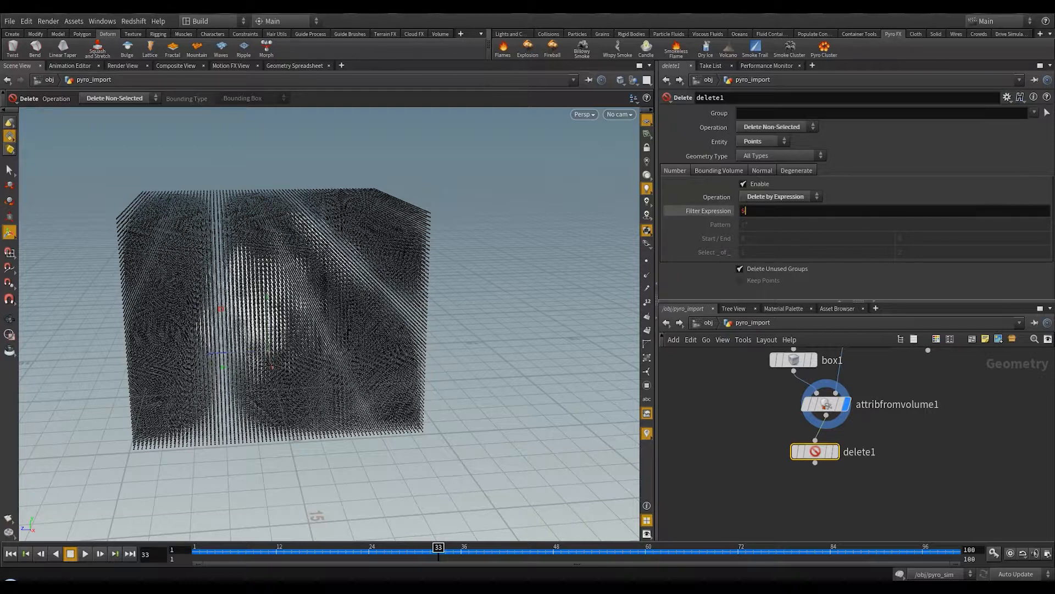
text(CR)
key(Return)
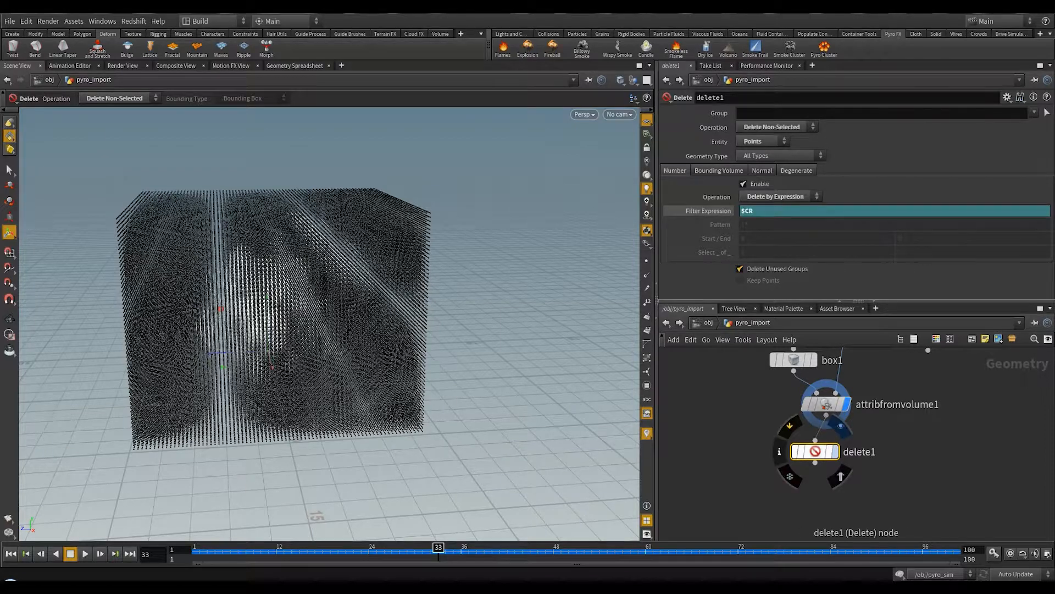
click(835, 451)
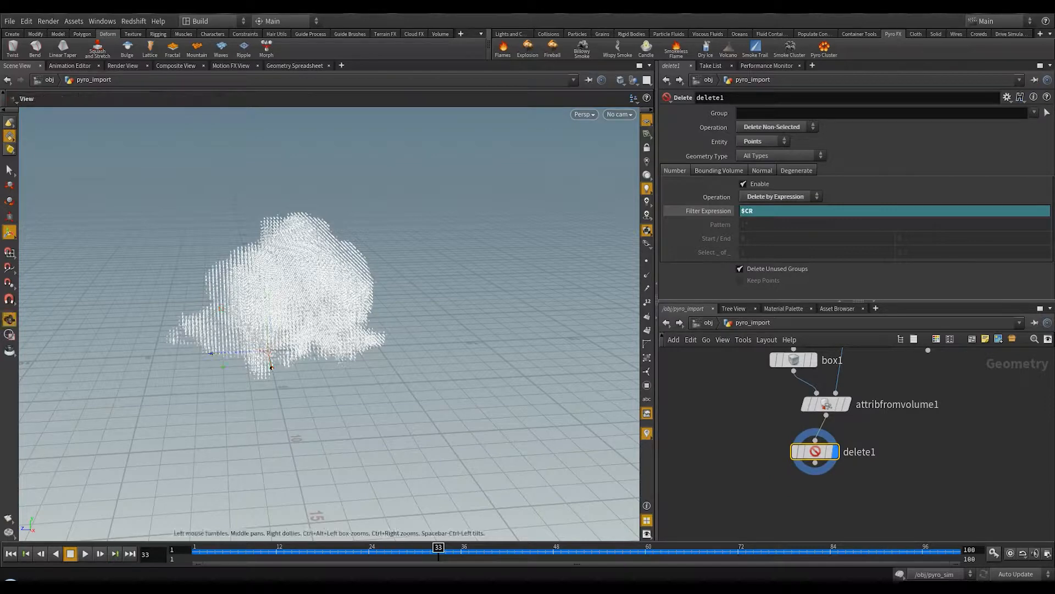
- Change the Delete node's filter expression to $CR>0.5 and check the remaining points at frame 32
alt+drag(330, 307, 374, 336)
click(468, 551)
drag(468, 551, 361, 552)
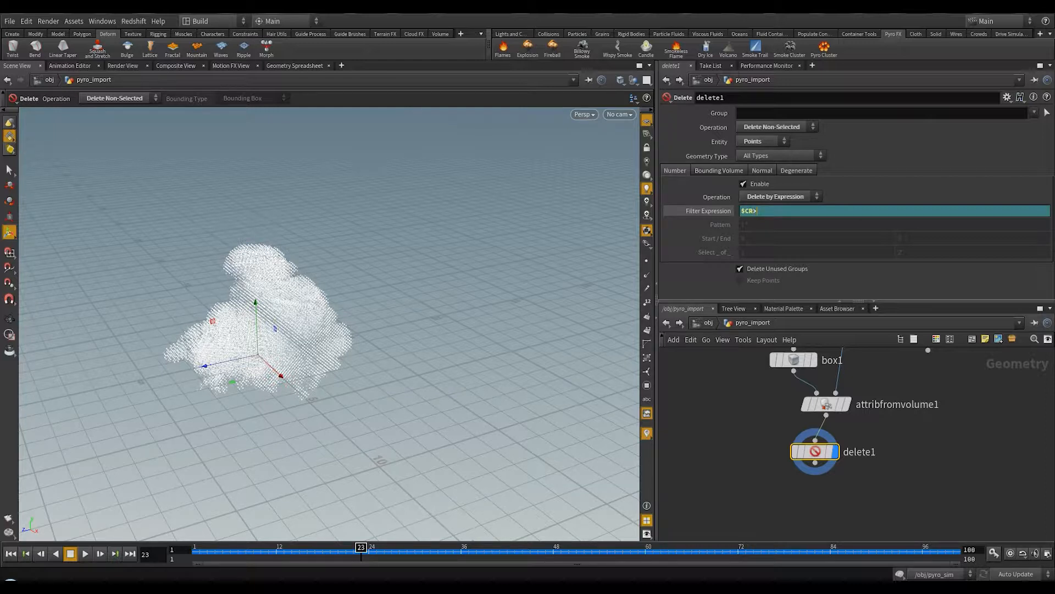
text(0.5)
mouse_move(352, 329)
alt+mouse_down()
mouse_move(395, 270)
mouse_move(355, 319)
alt+mouse_up()
drag(493, 552, 431, 551)
alt+drag(352, 330, 352, 263)
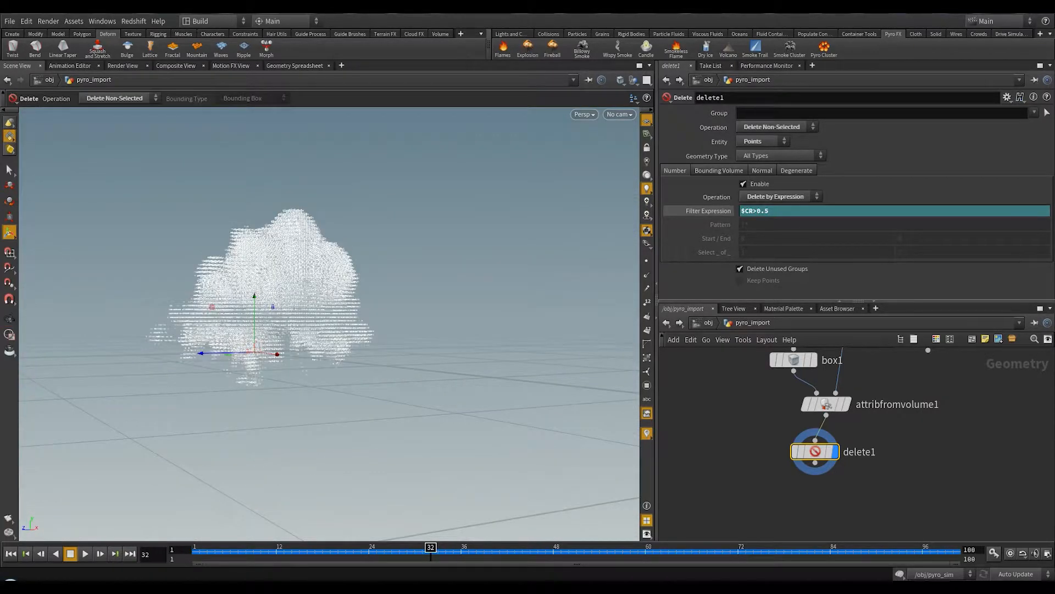
- Add an Attribute from Volume node below delete1
middle_drag(857, 503, 861, 443)
click(861, 442)
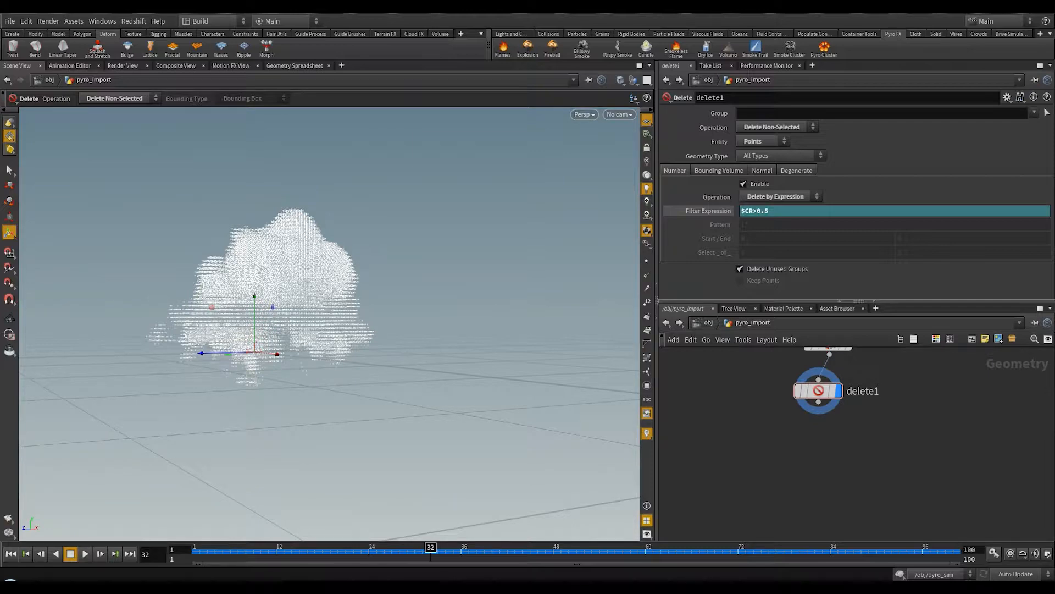
key(Tab)
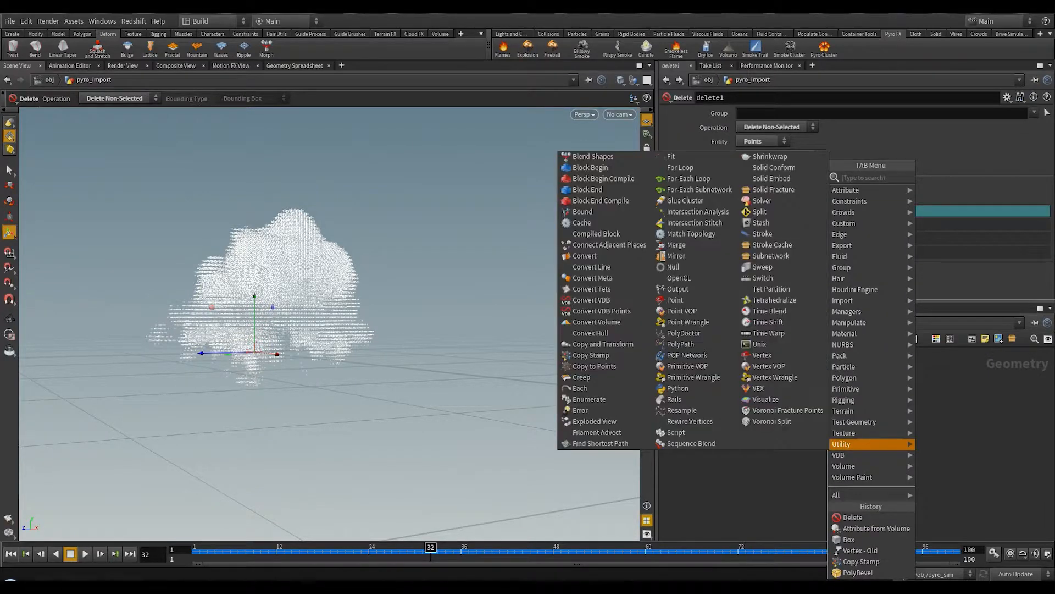
text(attributefrom)
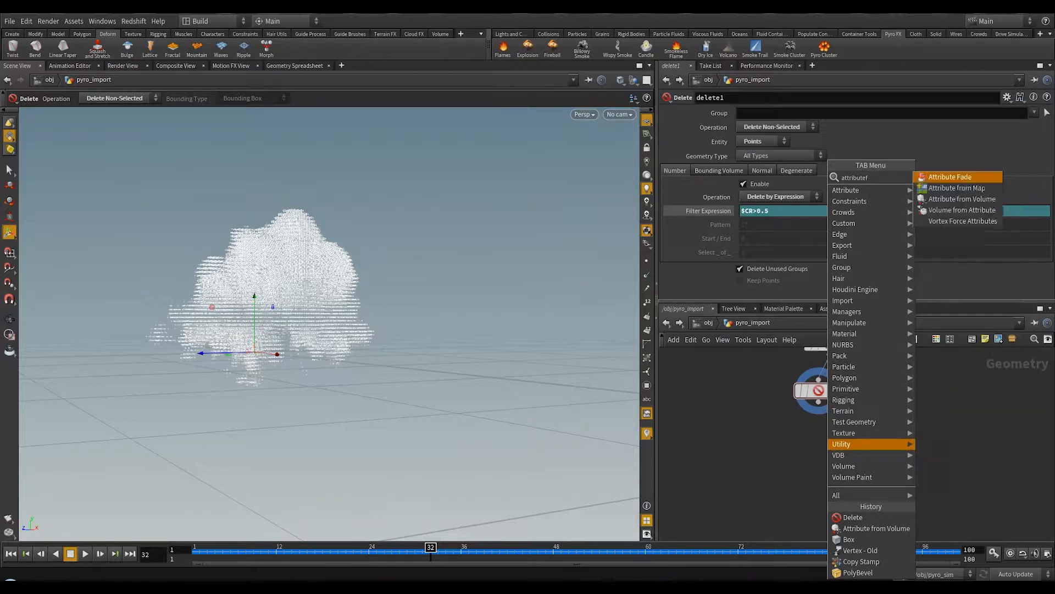
key(Down)
key(Down)
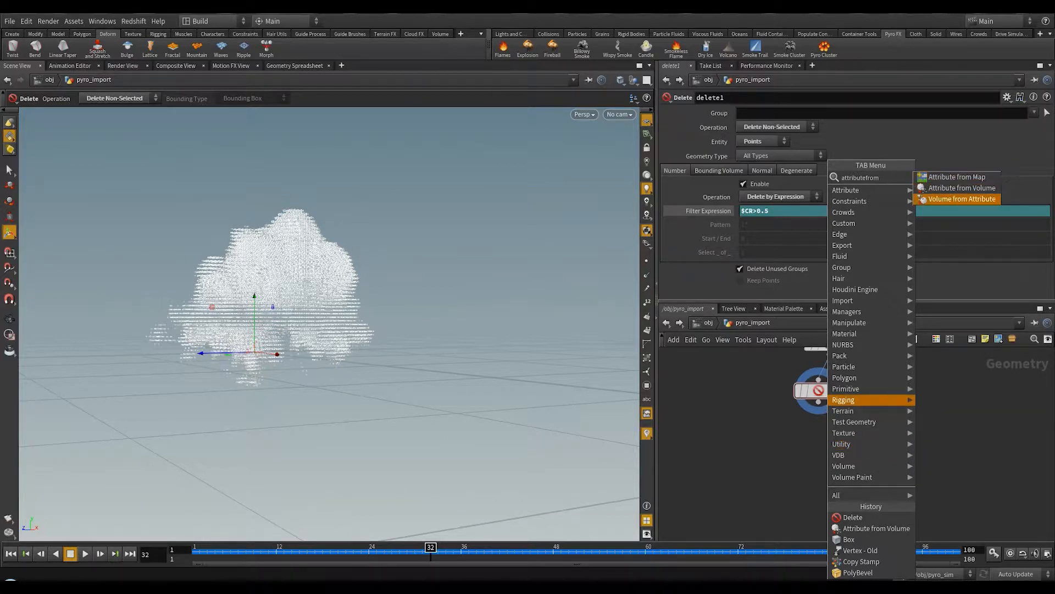
key(Up)
key(Return)
click(811, 456)
- Connect delete1 to the new attribfromvolume2 node's first input and import_pyrofields to its second input
scroll(869, 466, down, 5)
middle_drag(915, 437, 865, 481)
scroll(847, 421, up, 2)
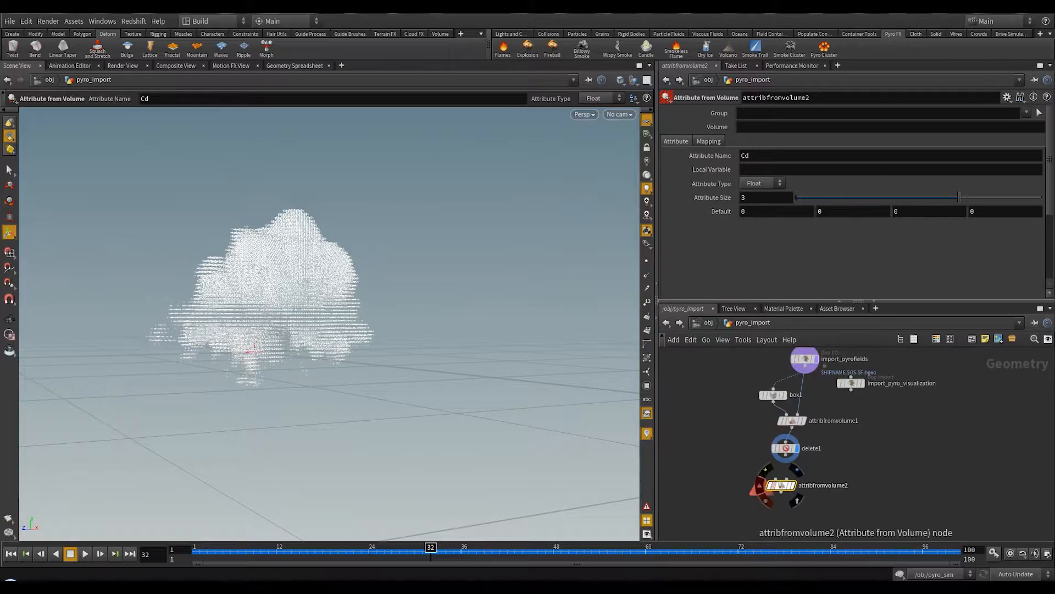
drag(776, 479, 804, 387)
middle_drag(799, 503, 795, 403)
scroll(795, 403, up, 5)
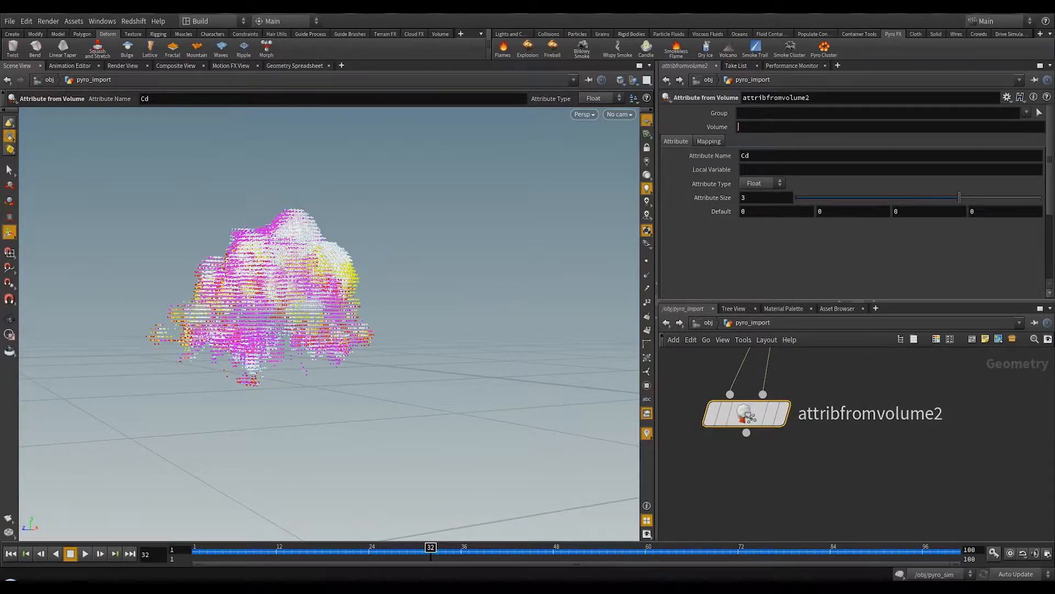
- Set attribfromvolume2's volume to heat, display the node and inspect the point colours from several angles
text(heat)
key(Return)
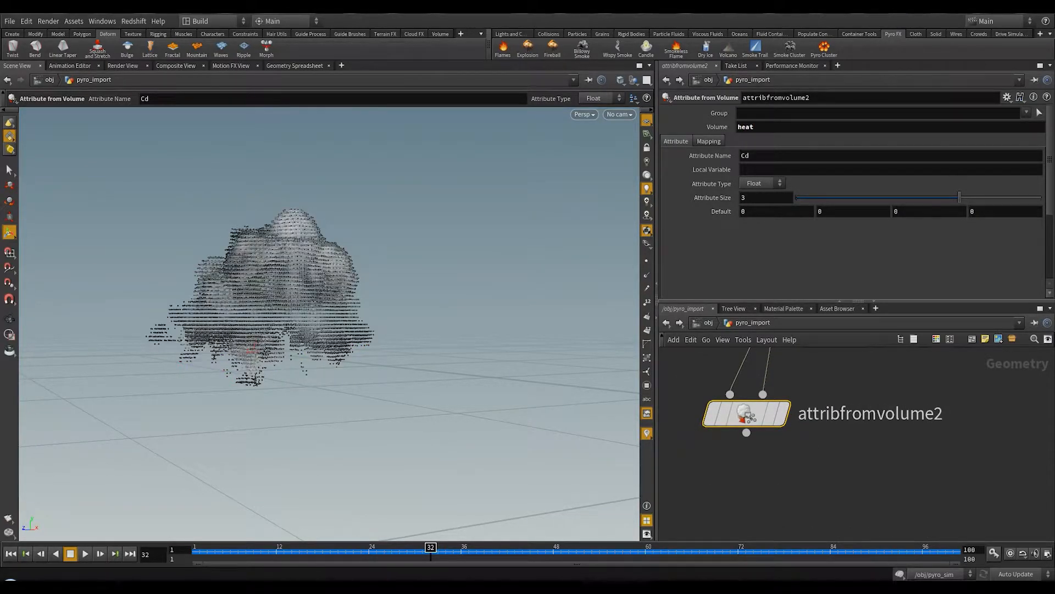
alt+drag(330, 307, 297, 368)
click(783, 414)
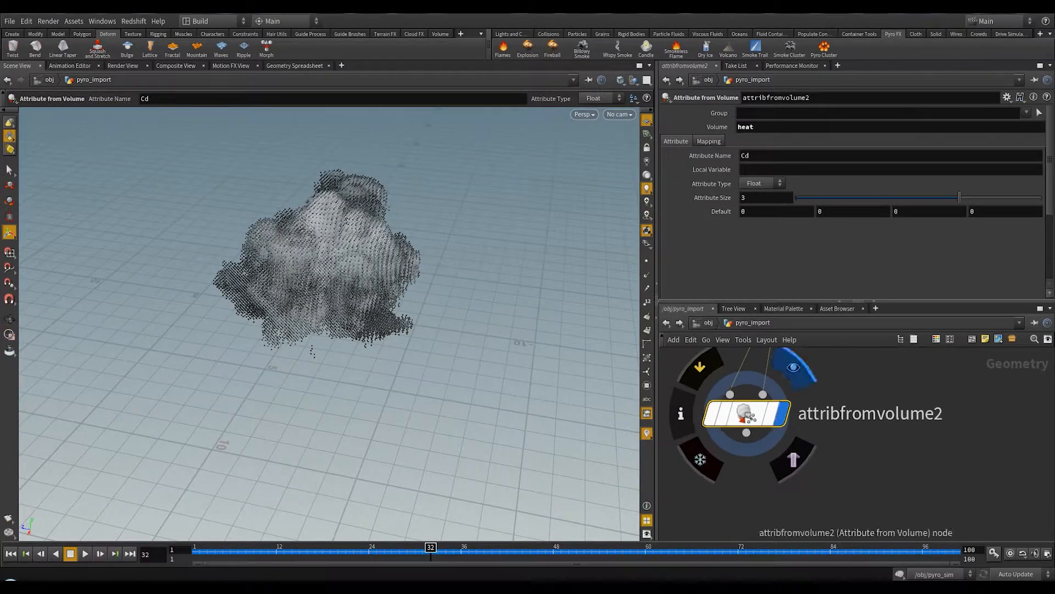
alt+drag(318, 341, 363, 264)
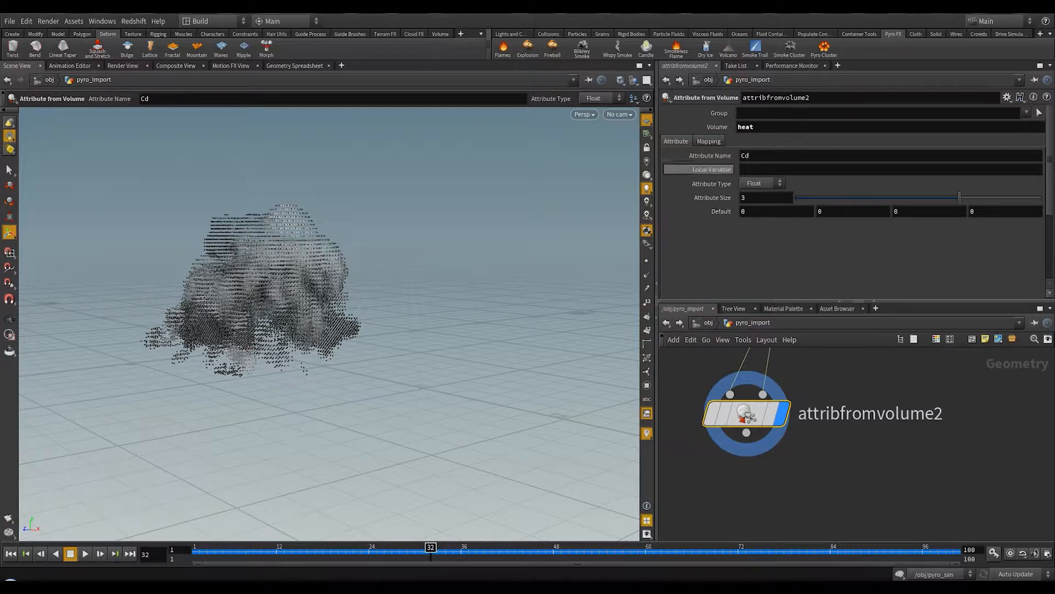
- Set the upper limit of attribfromvolume2's mapping input range to 0.1 and inspect the brightened points
click(709, 141)
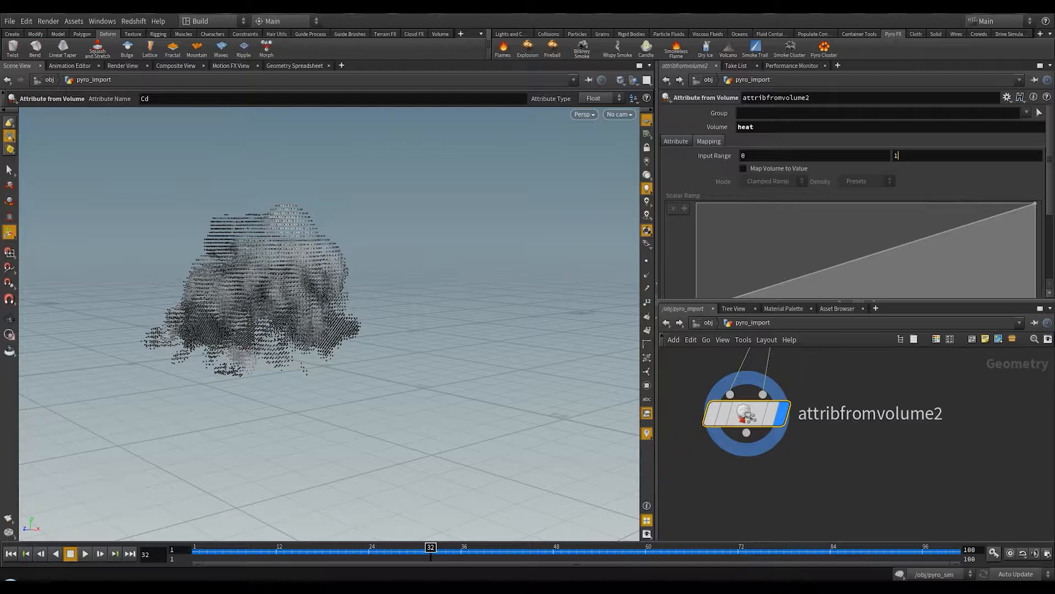
key(BackSpace)
text(0.1)
key(Return)
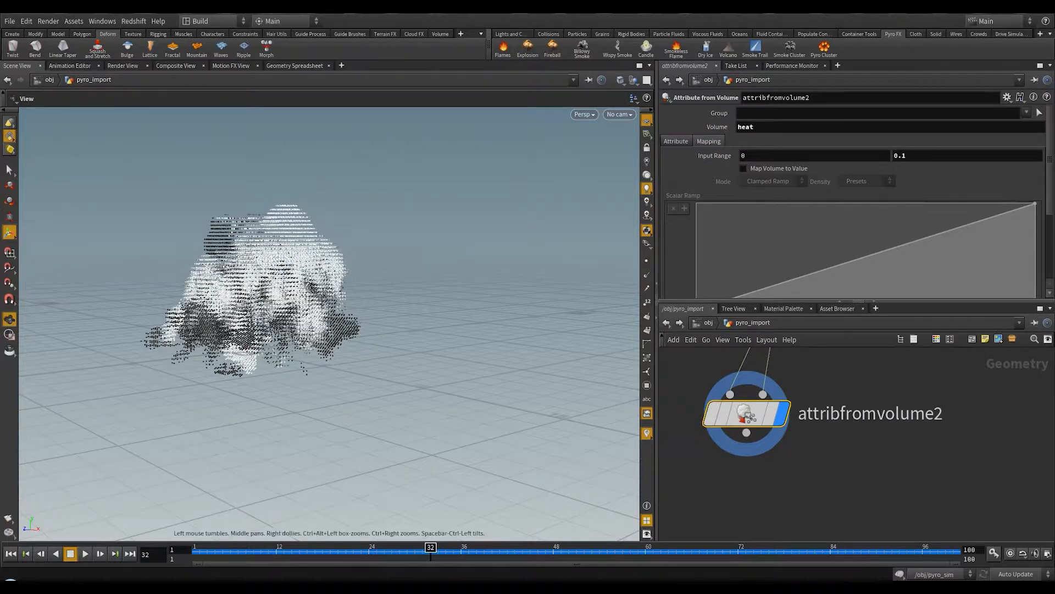
alt+drag(330, 308, 434, 346)
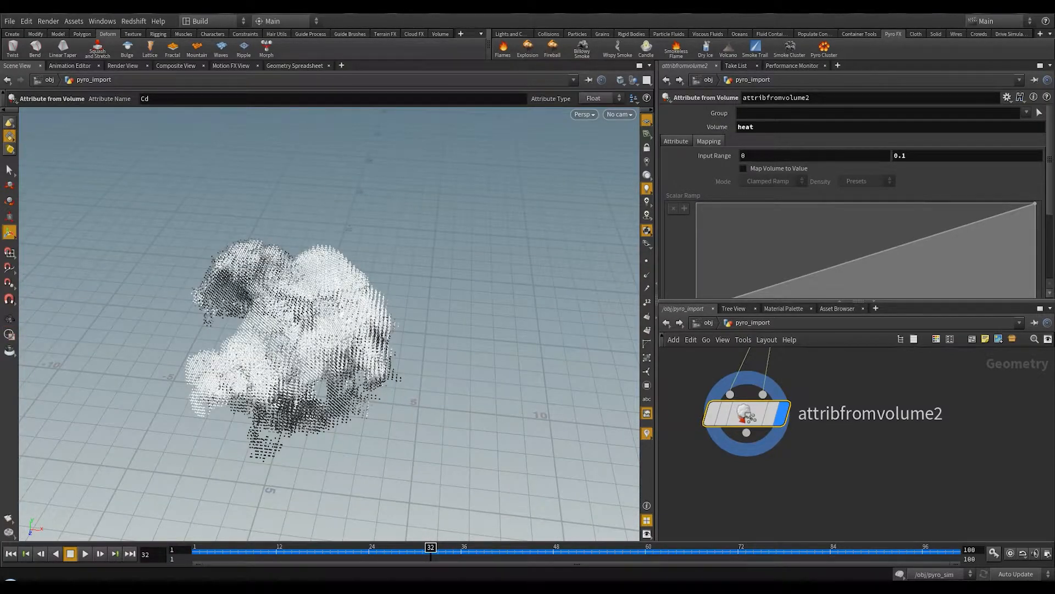
- Enable Map Volume to Value, add low scalar-ramp points at about 0.25 and 0.66, and undo the extra point at 0.6
scroll(682, 252, down, 3)
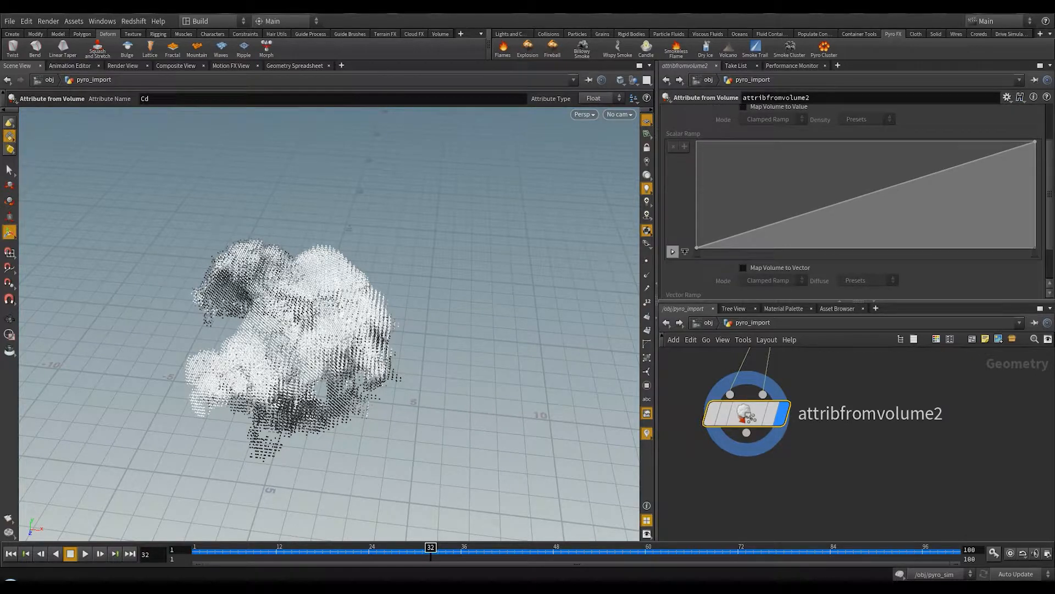
scroll(682, 252, up, 3)
scroll(681, 252, down, 3)
scroll(853, 198, up, 1)
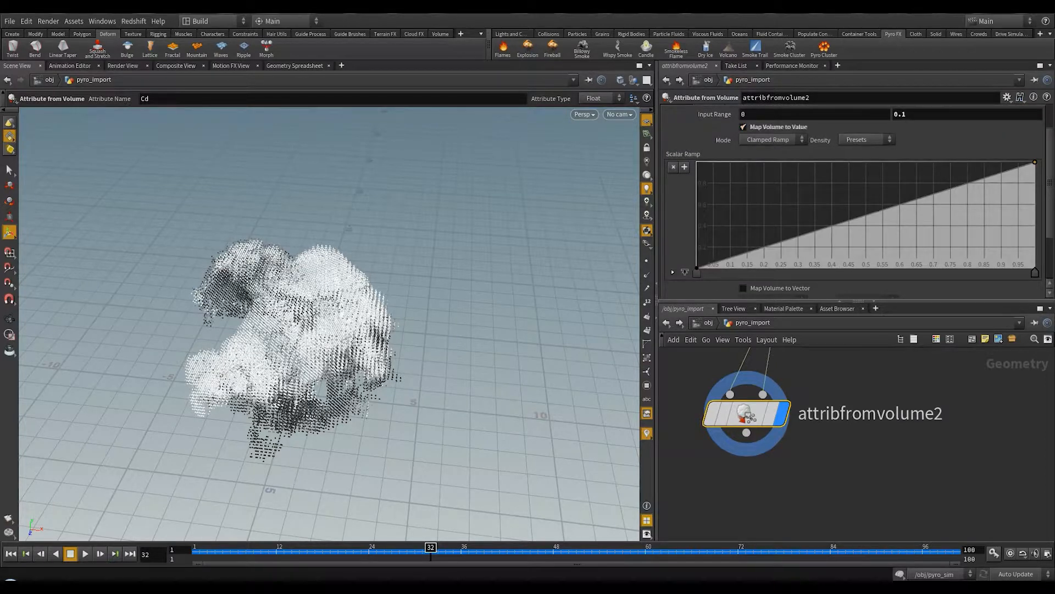
click(768, 245)
drag(767, 241, 921, 248)
drag(768, 245, 781, 253)
click(899, 248)
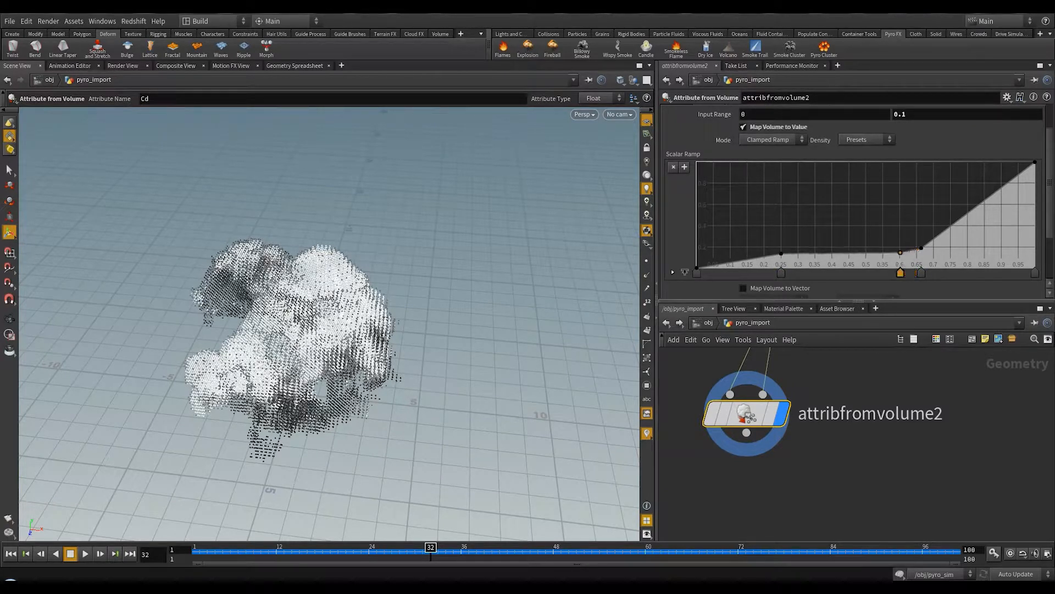
key(ctrl+z)
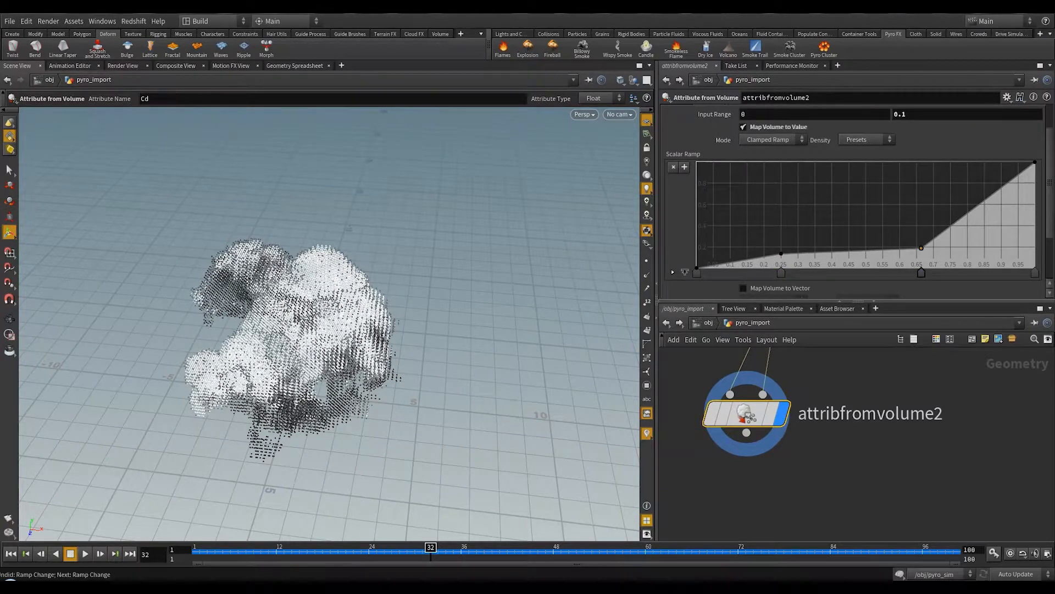
- Raise the scalar ramp's 0.66 point and shape the curve with a low point near 0.6 and high points near 0.78 and 0.86
mouse_move(922, 248)
mouse_down()
mouse_move(890, 260)
mouse_move(937, 222)
mouse_move(928, 190)
mouse_move(986, 168)
mouse_move(927, 191)
mouse_move(920, 207)
mouse_up()
click(937, 226)
click(972, 174)
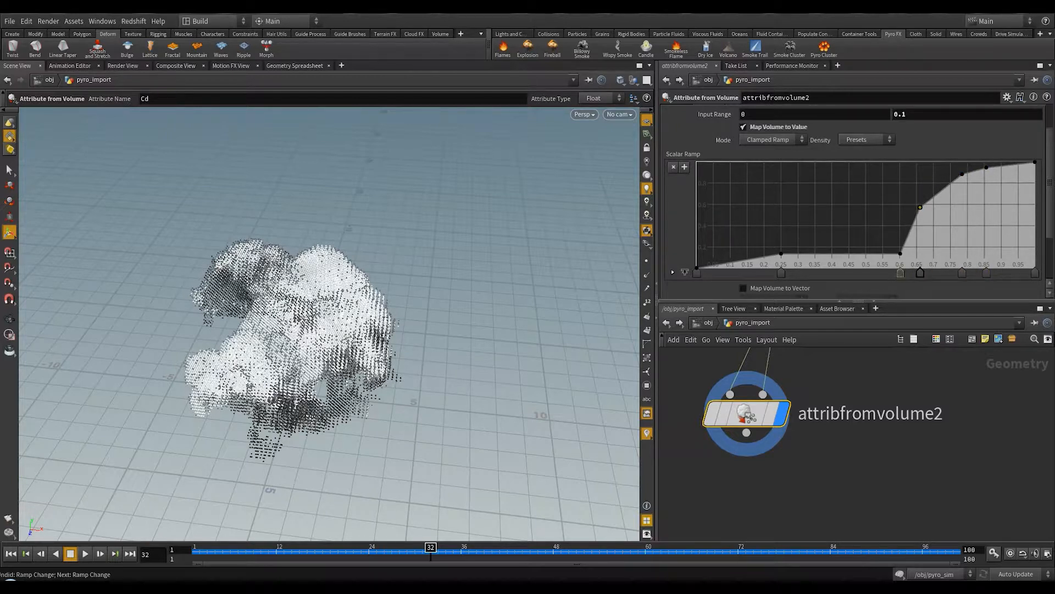
mouse_move(900, 254)
mouse_down()
mouse_move(909, 254)
mouse_move(897, 243)
mouse_up()
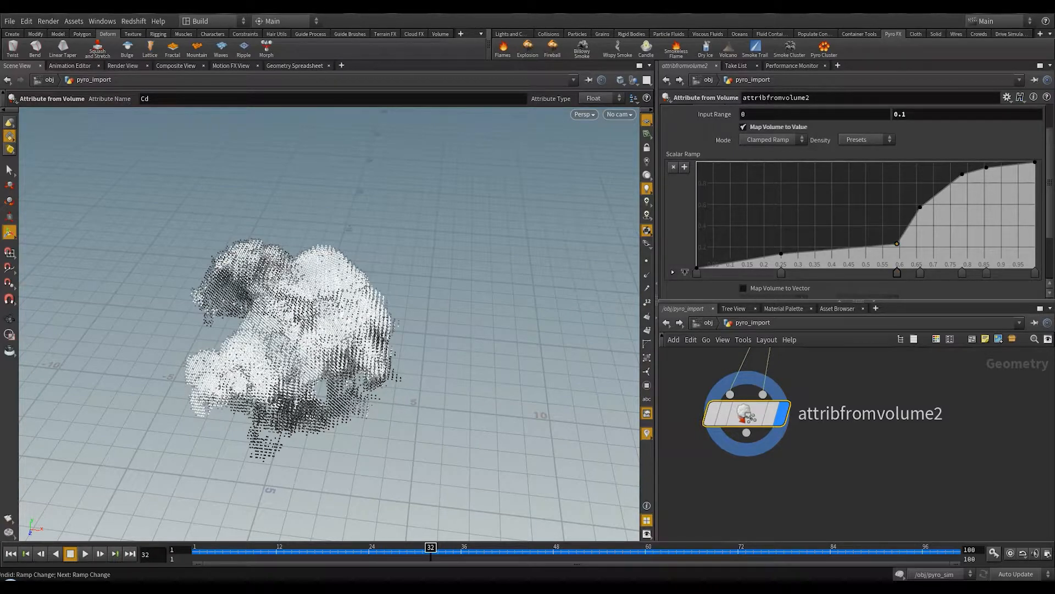
- Go to frame 25, enable Map Volume to Vector and colour the vector ramp's end marker orange (about 1, 0.463, 0.11)
alt+drag(341, 330, 308, 269)
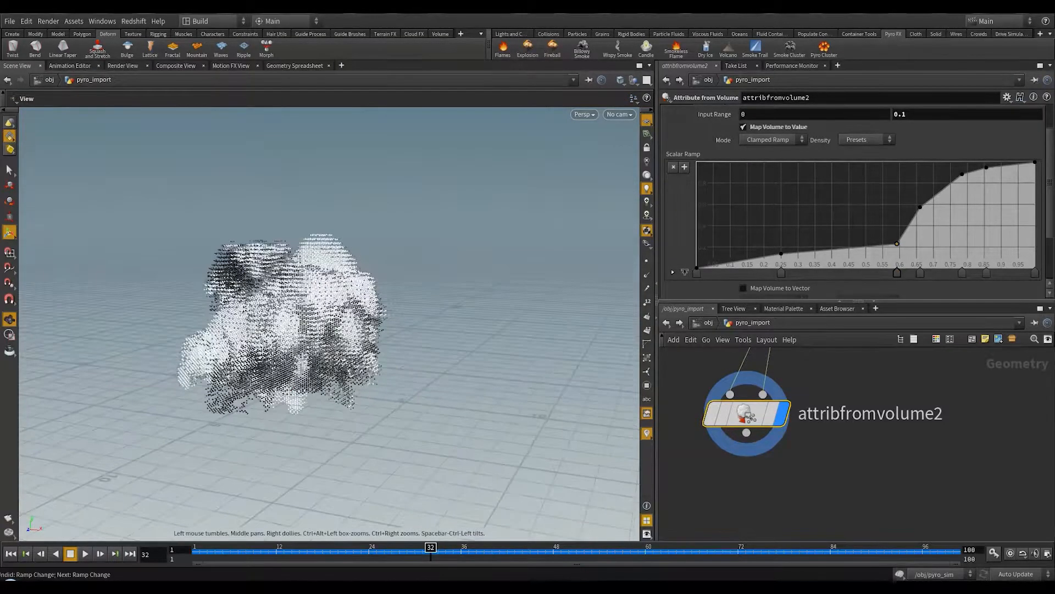
drag(431, 551, 377, 551)
scroll(858, 198, down, 2)
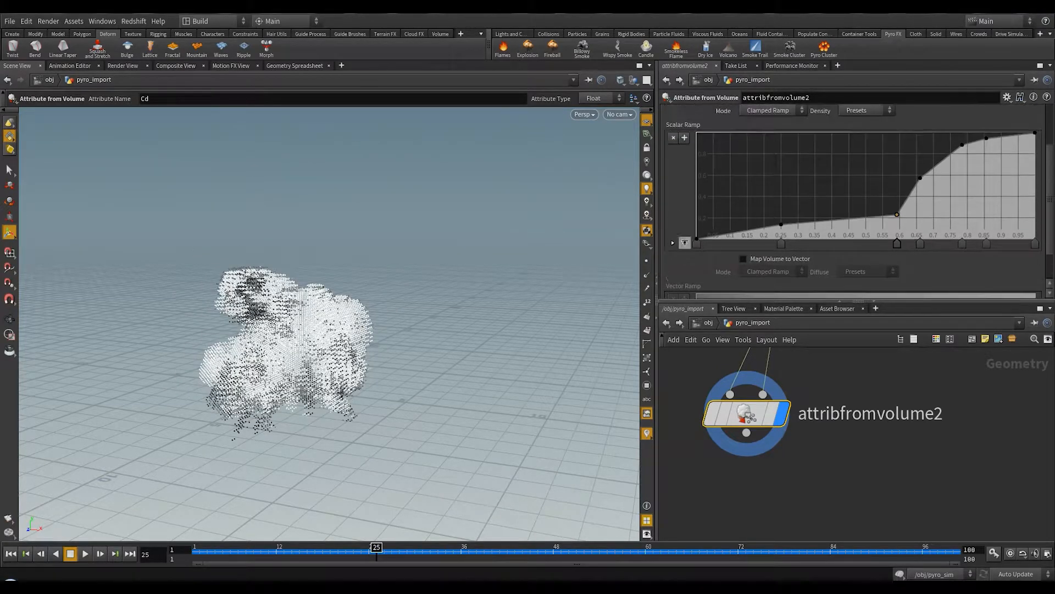
click(685, 242)
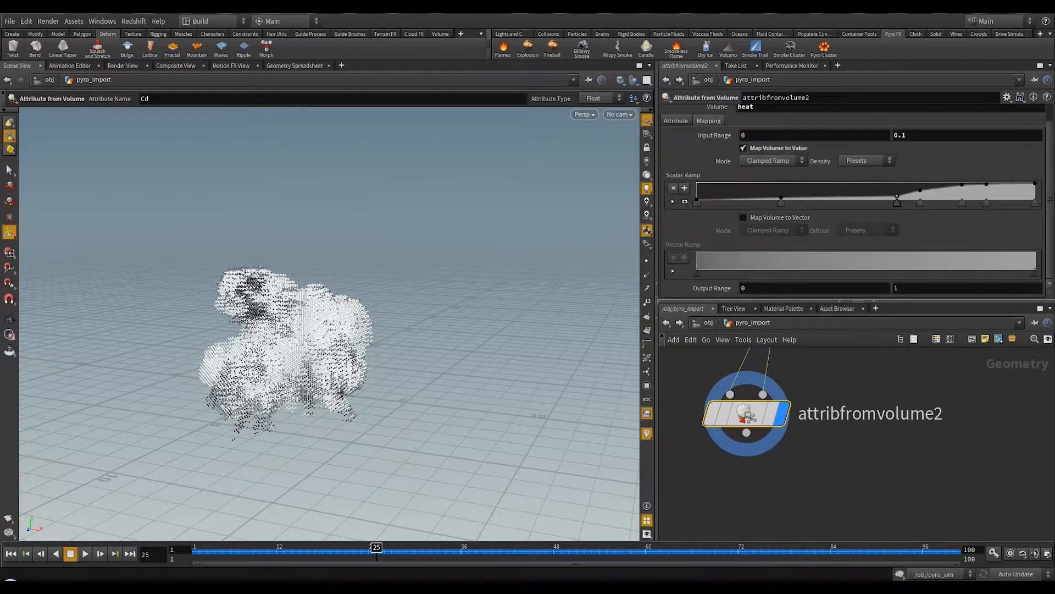
click(743, 217)
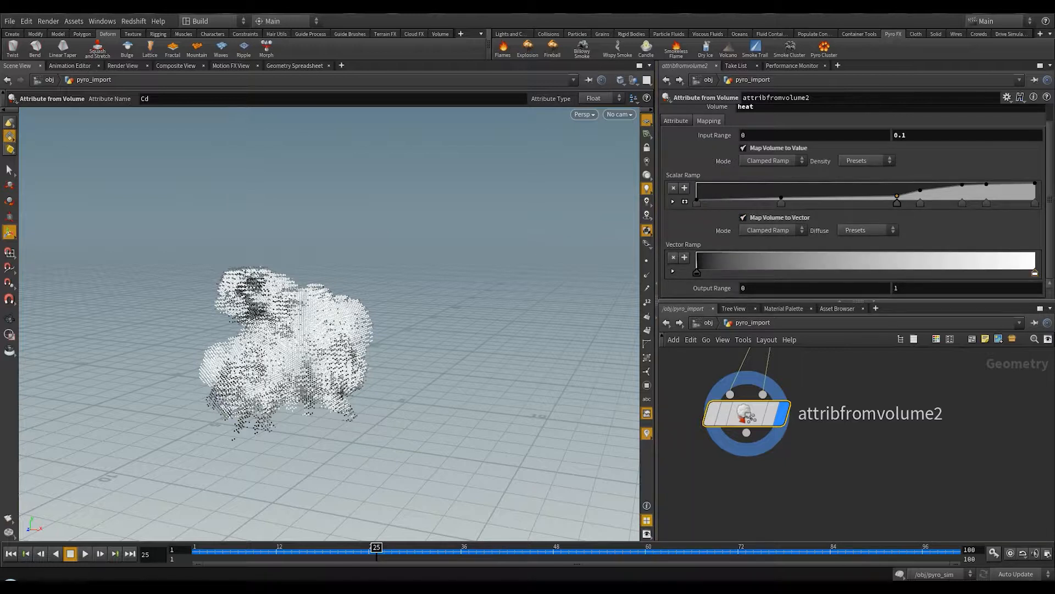
double_click(1035, 273)
drag(796, 168, 814, 164)
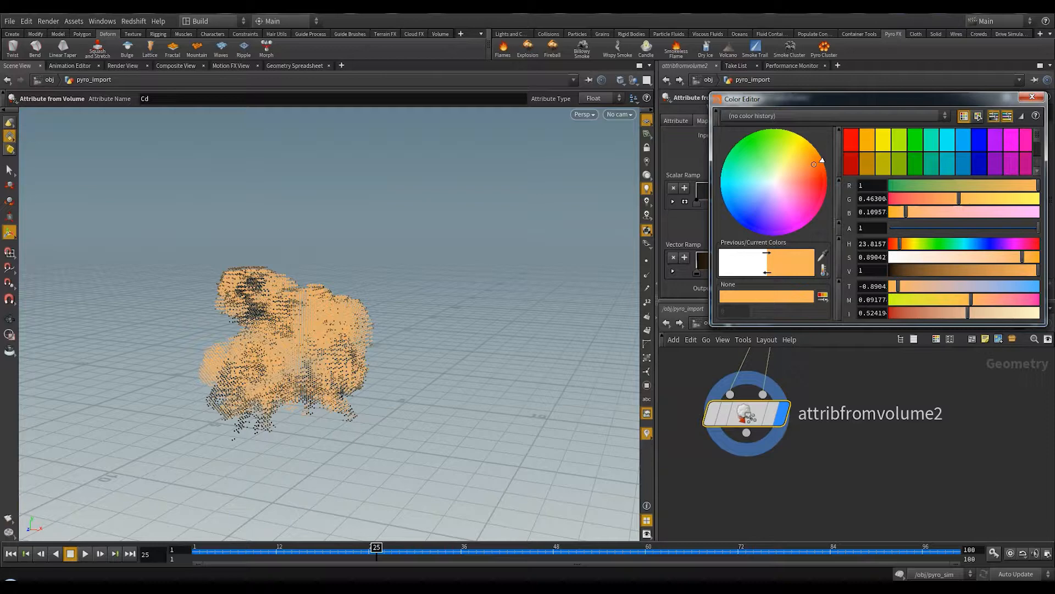
click(1033, 97)
- Add a vector-ramp marker at about 0.7 and colour it reddish orange (about 0.713, 0.213, 0.106)
double_click(937, 261)
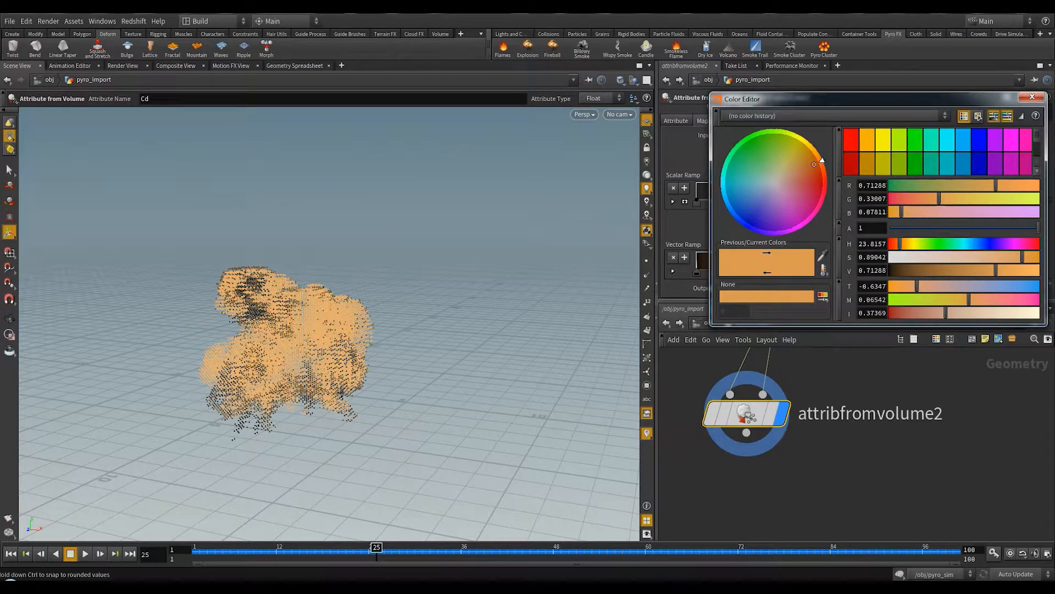
mouse_move(814, 165)
mouse_down()
mouse_move(812, 183)
mouse_move(815, 175)
mouse_up()
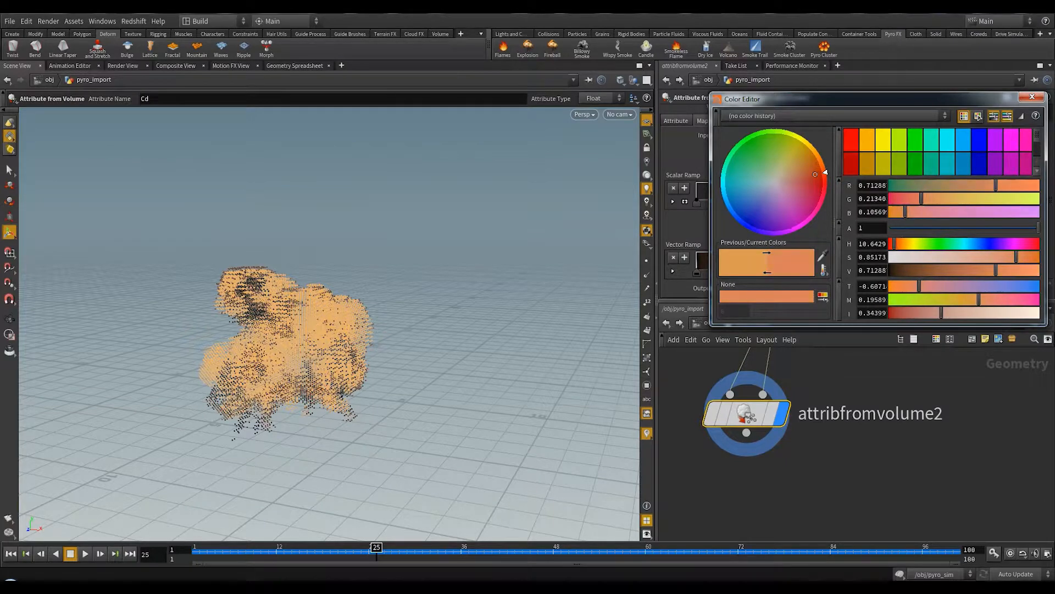
click(1032, 97)
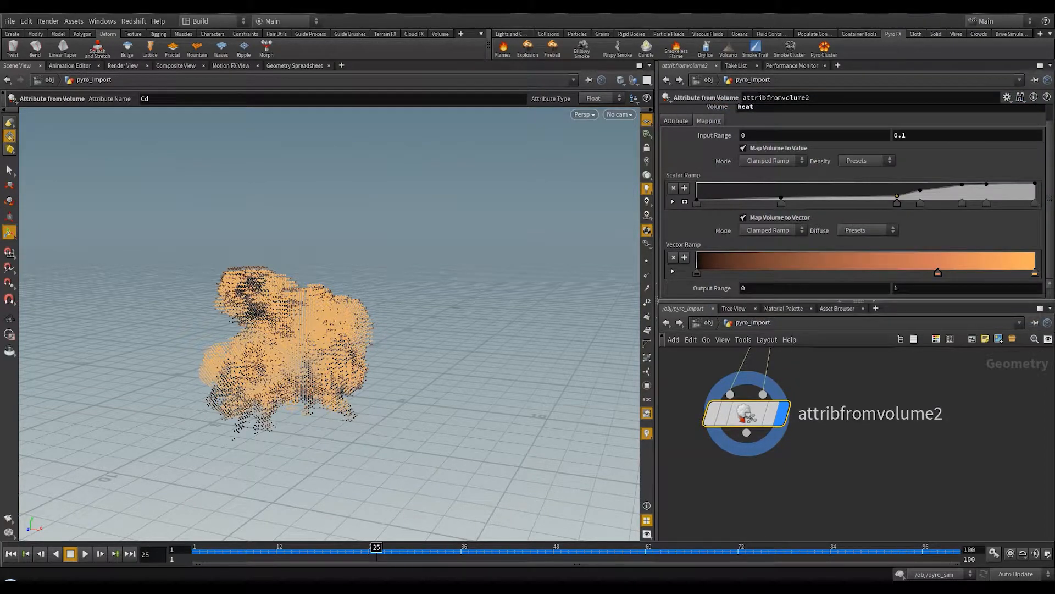
- Add a vector-ramp marker at about 0.46 and colour it dark red (about 0.5, 0.059, 0.07)
click(853, 265)
click(852, 273)
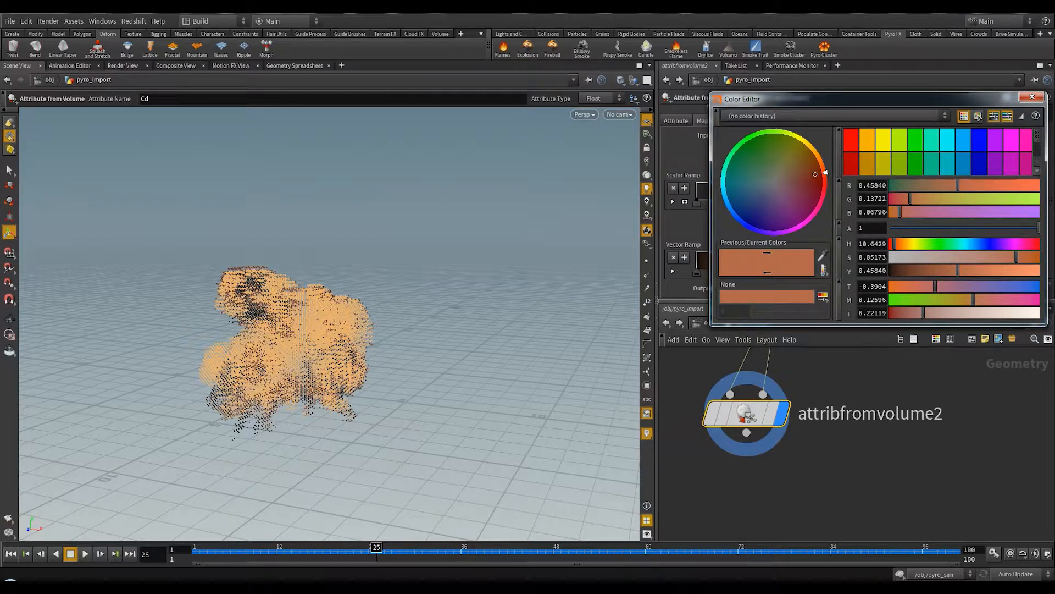
drag(826, 172, 818, 183)
click(851, 164)
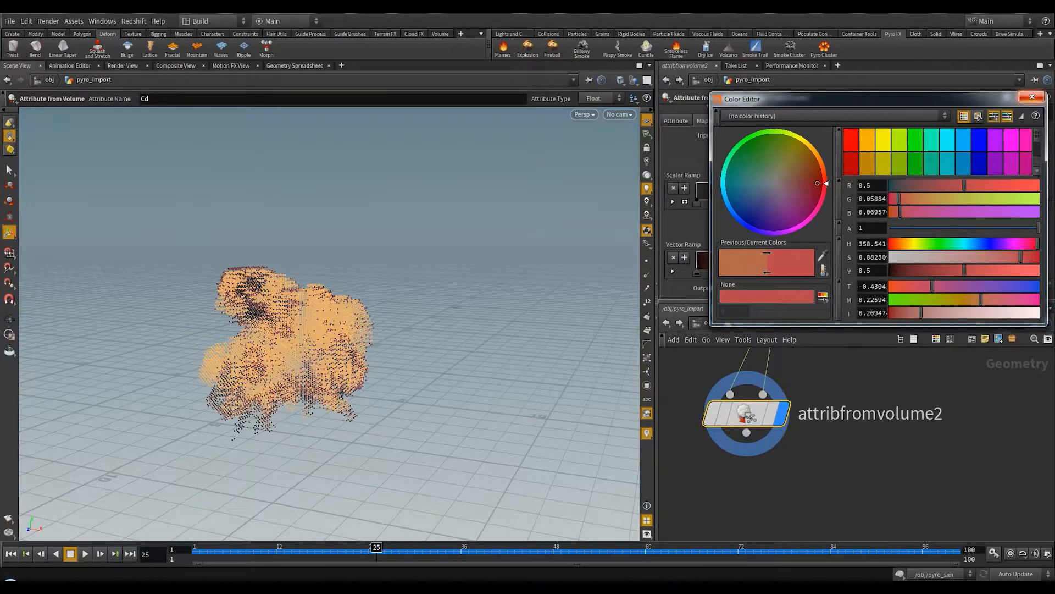
click(1033, 97)
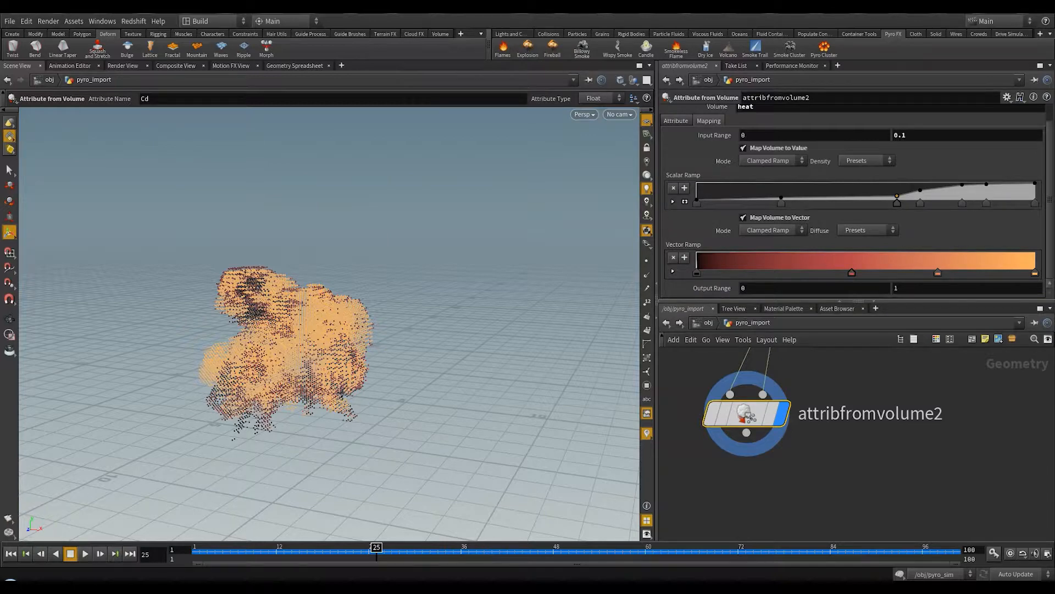
- Colour the vector ramp's first marker dark grey with a value of 0.138
double_click(696, 272)
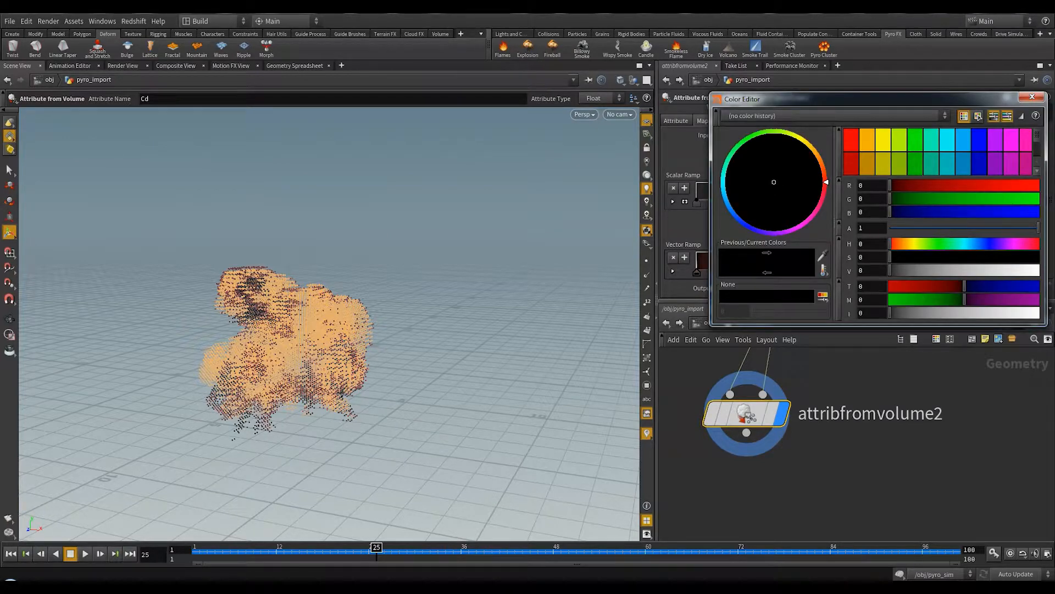
drag(891, 270, 911, 271)
click(1032, 97)
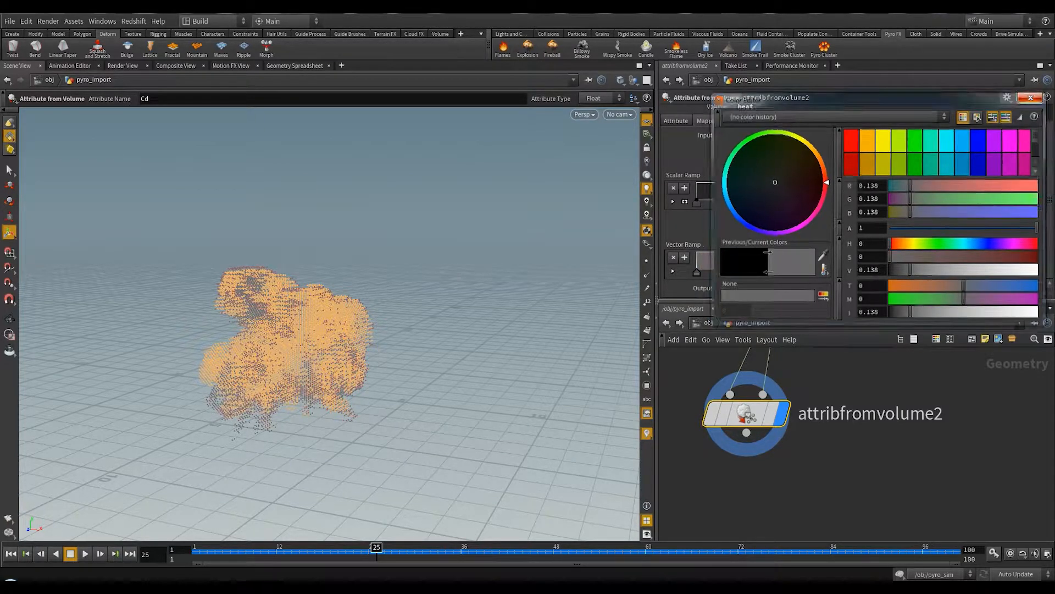
- At frame 32, reposition the red vector-ramp marker to about 0.51 and the reddish-orange one to about 0.7
drag(376, 551, 430, 551)
drag(938, 273, 973, 272)
click(852, 272)
drag(852, 273, 870, 273)
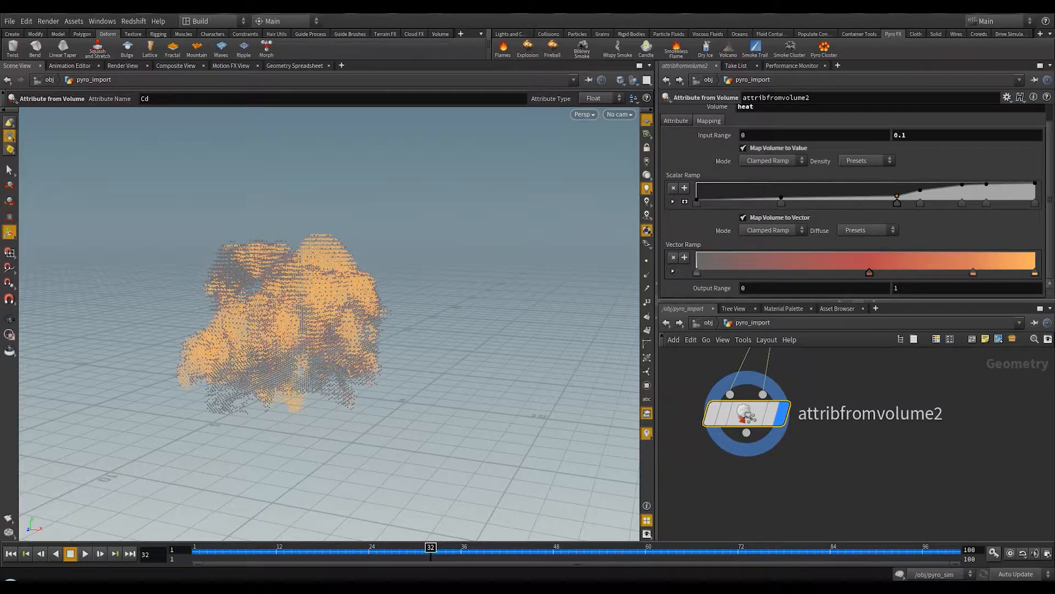
drag(973, 272, 936, 272)
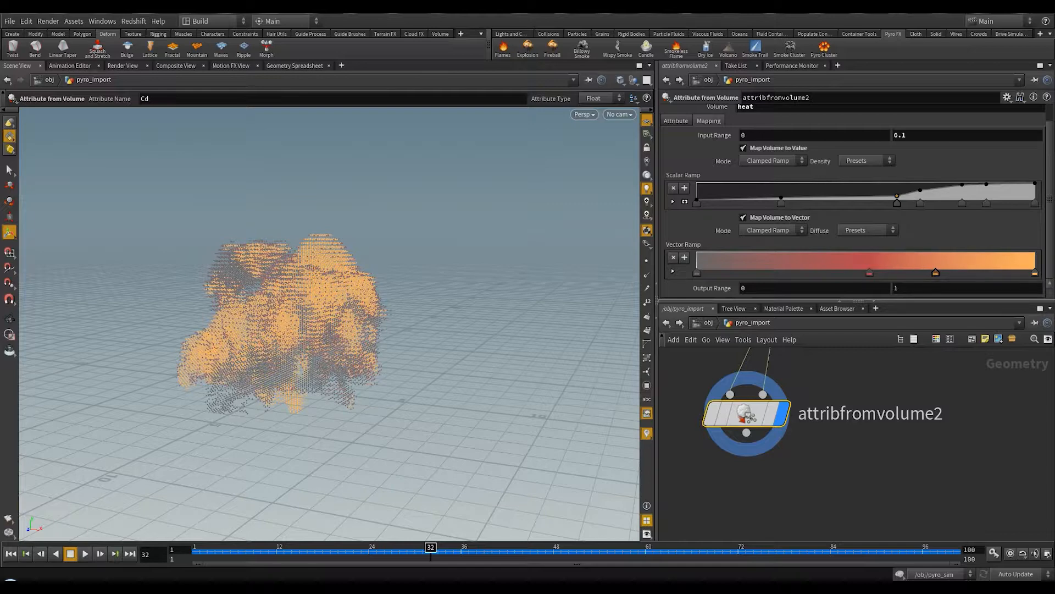
- Shift the vector ramp's end colour to a yellower orange with green at about 0.62, and move the red marker to about 0.44
double_click(935, 272)
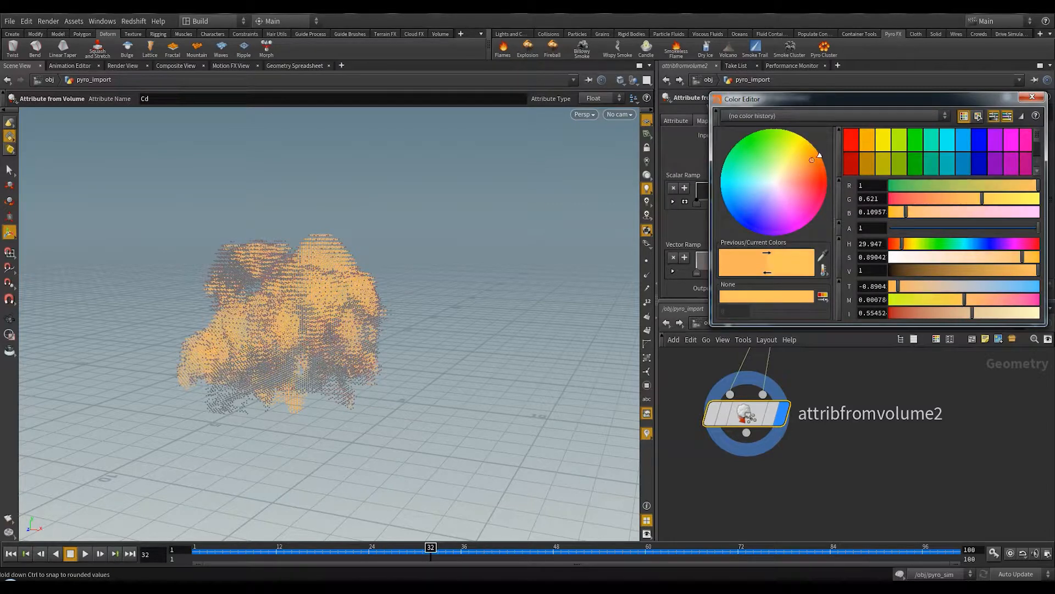
drag(983, 199, 981, 199)
click(1032, 98)
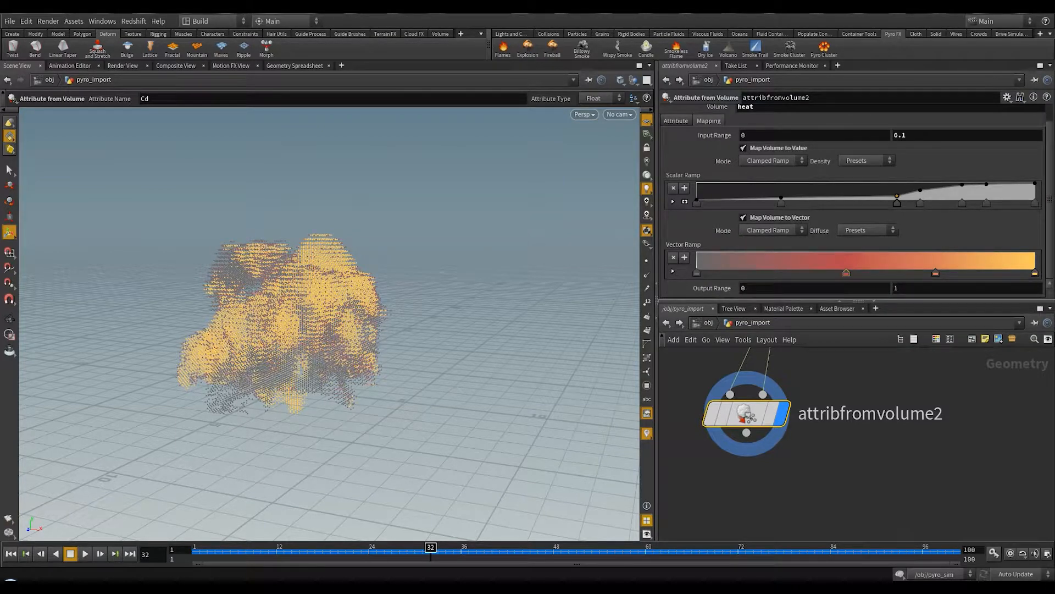
- Recolour the vector ramp's red marker to a more saturated dark red of about 0.5, 0.036, 0.057
double_click(869, 272)
drag(818, 183, 819, 184)
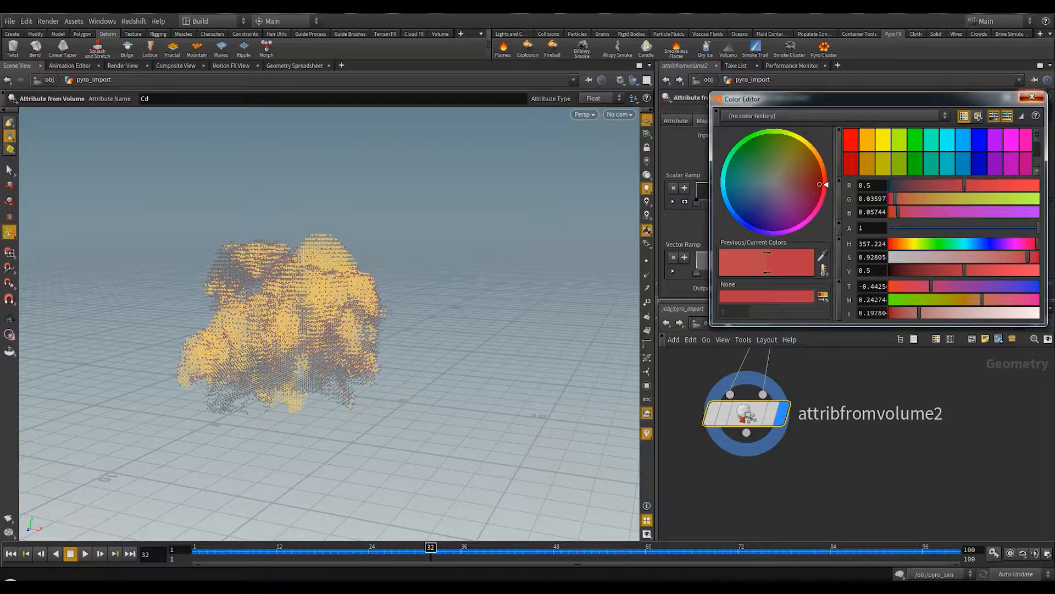
click(1033, 96)
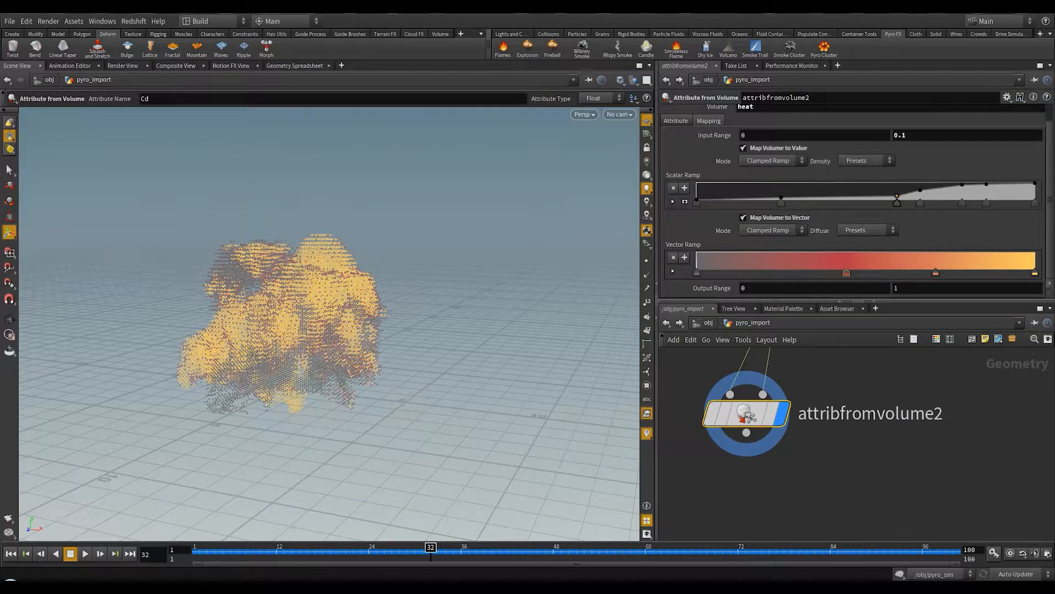
- Move the red vector-ramp marker to about 0.3 and the reddish-orange one to about 0.83, checking at frame 28
drag(847, 272, 797, 272)
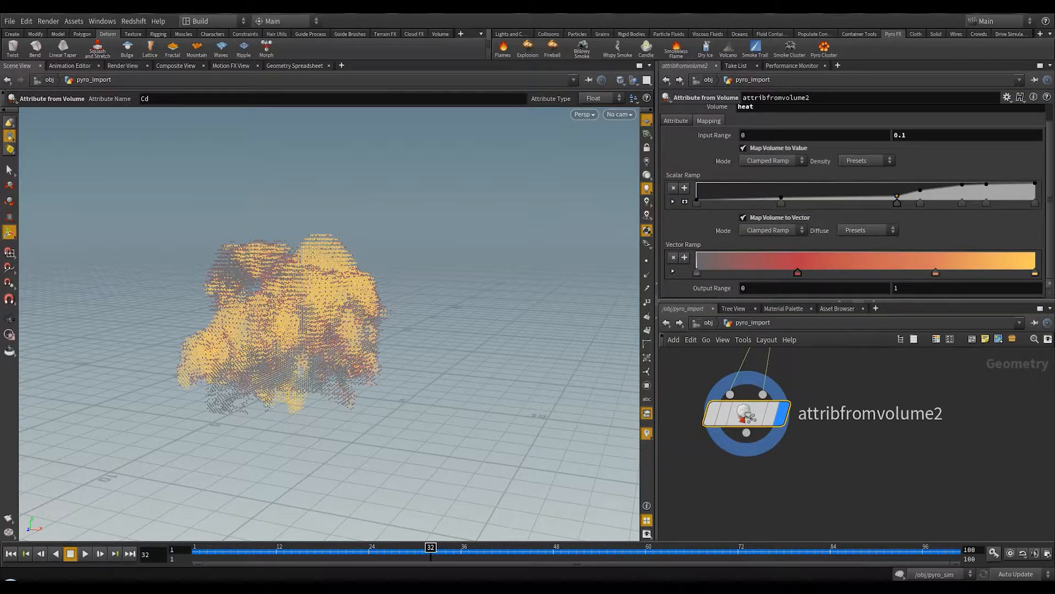
drag(936, 273, 978, 273)
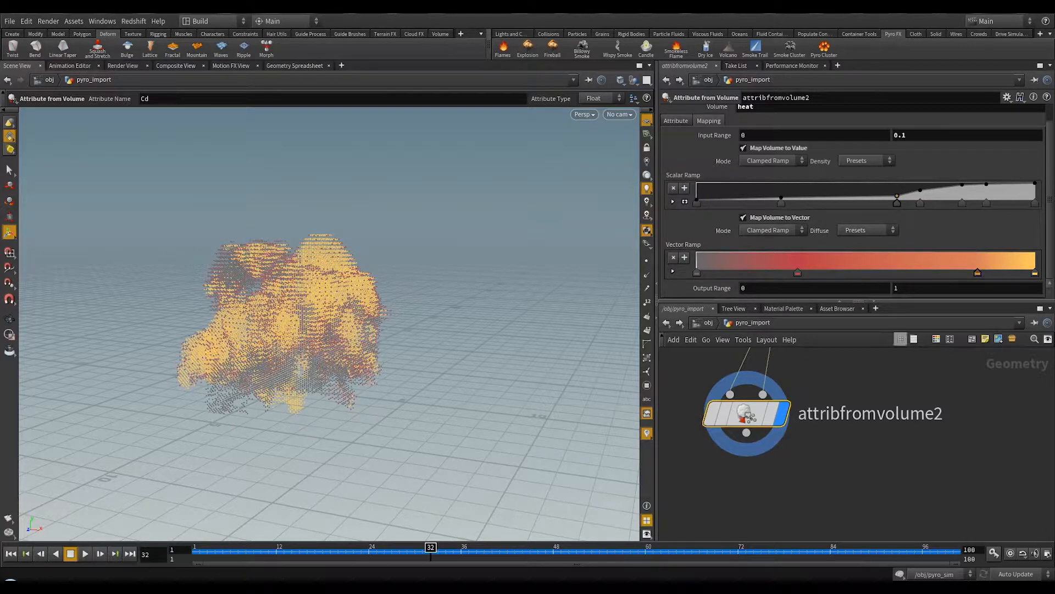
drag(491, 552, 400, 552)
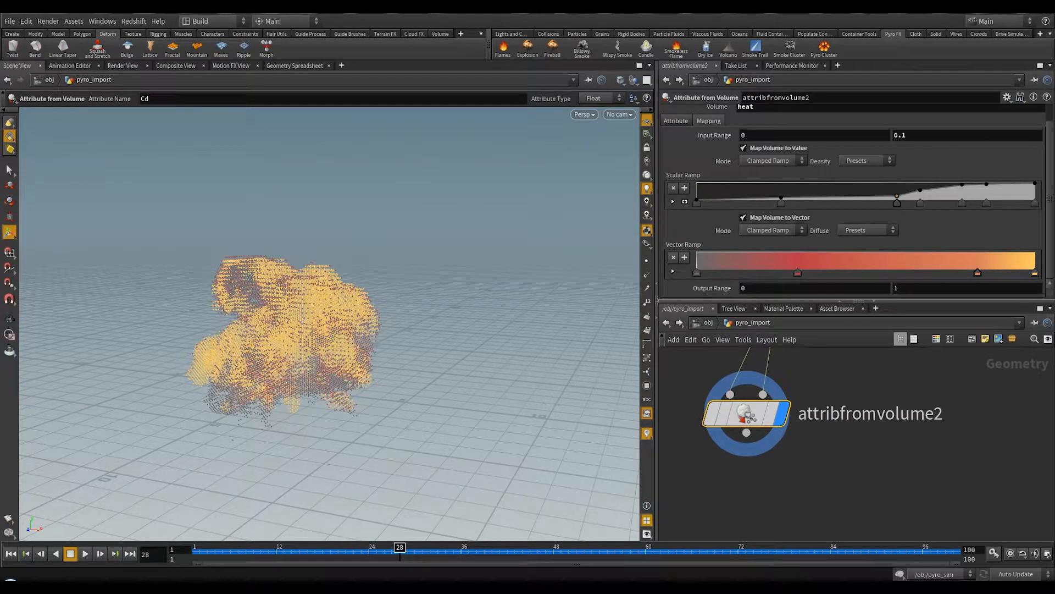
- Reposition the vector ramp's grey marker to about 0.03 and the red marker to about 0.44
alt+drag(330, 352, 418, 341)
middle_drag(880, 471, 915, 423)
scroll(915, 433, down, 5)
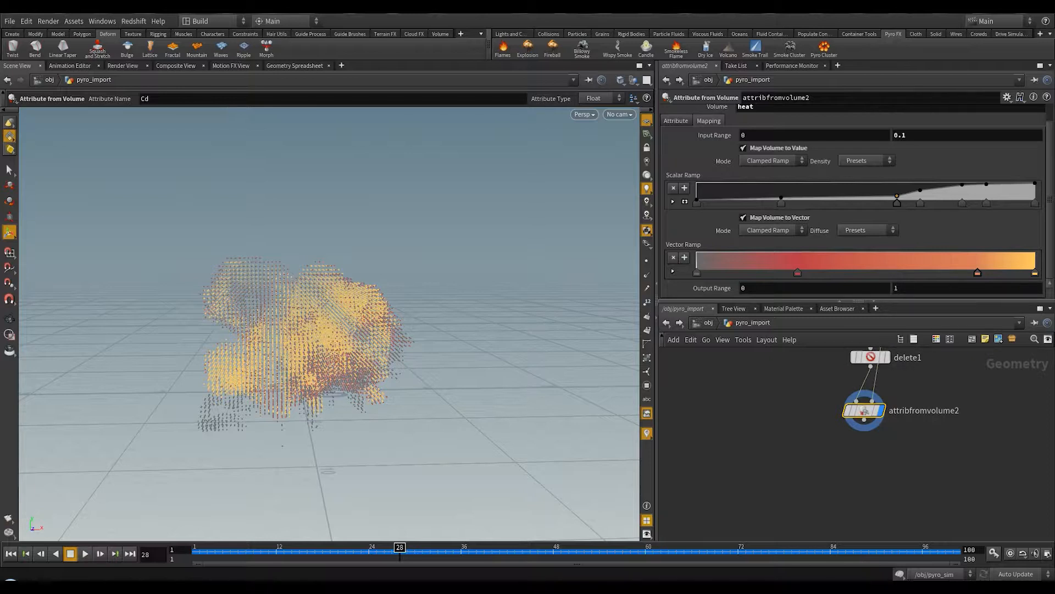
drag(697, 272, 707, 272)
drag(798, 272, 846, 272)
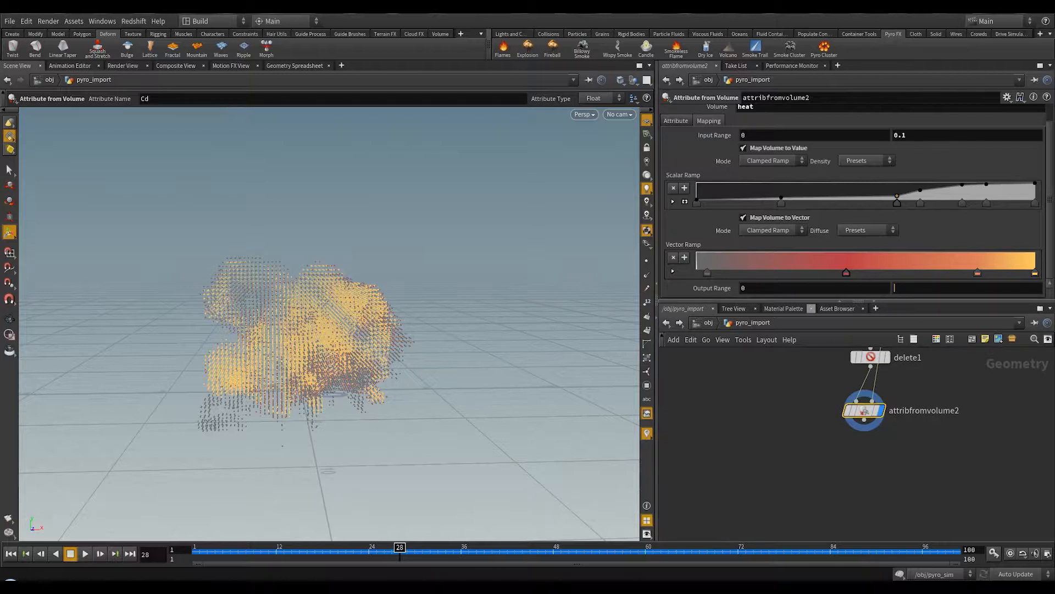
- Set the output range maximum to 5 and inspect the coloured points at frame 33
text(5)
key(Return)
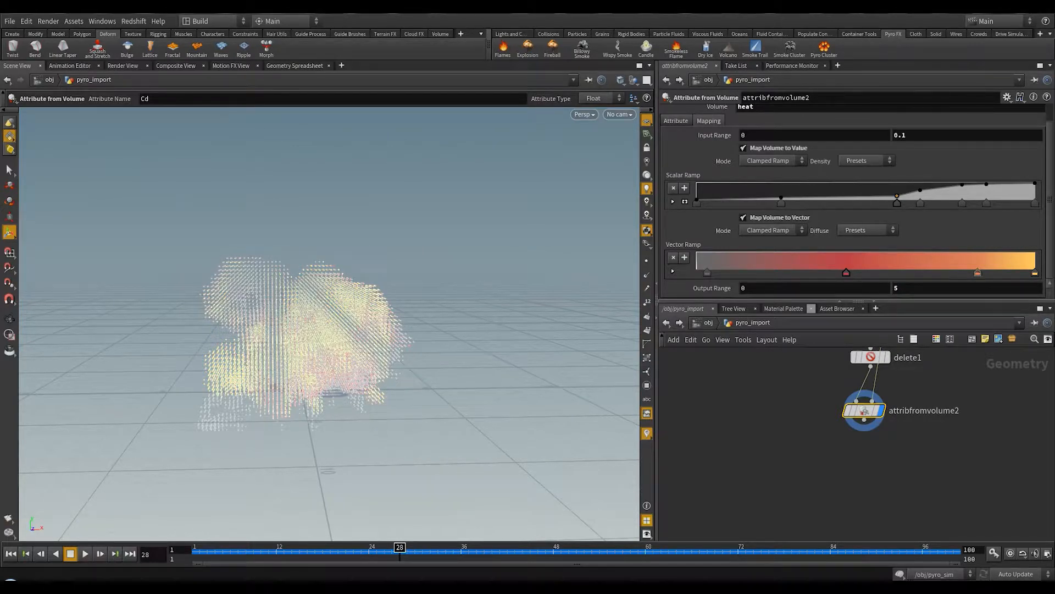
drag(399, 551, 438, 551)
alt+drag(352, 330, 165, 330)
alt+right_drag(264, 330, 231, 330)
alt+drag(329, 341, 352, 330)
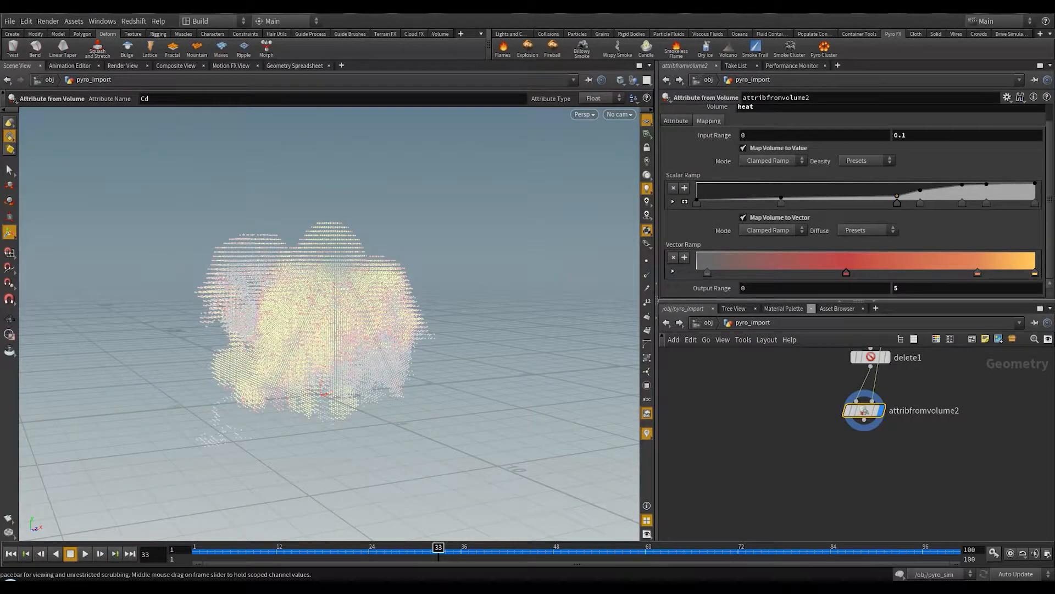
- Add a second Box node beside attribfromvolume2 and set its uniform scale to 0.15
middle_drag(912, 369, 907, 414)
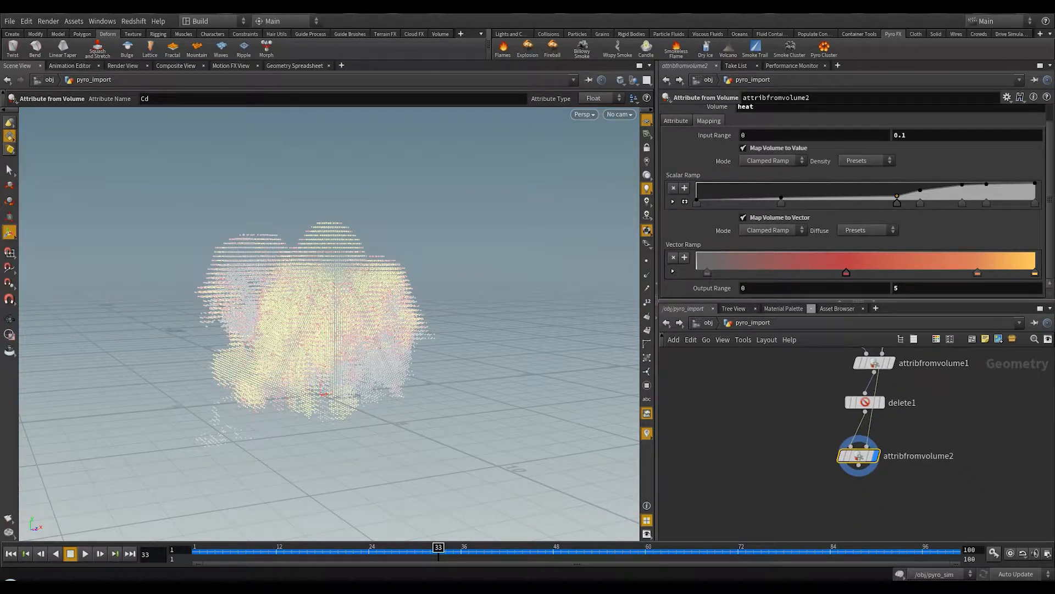
scroll(776, 391, down, 2)
key(Tab)
text(box)
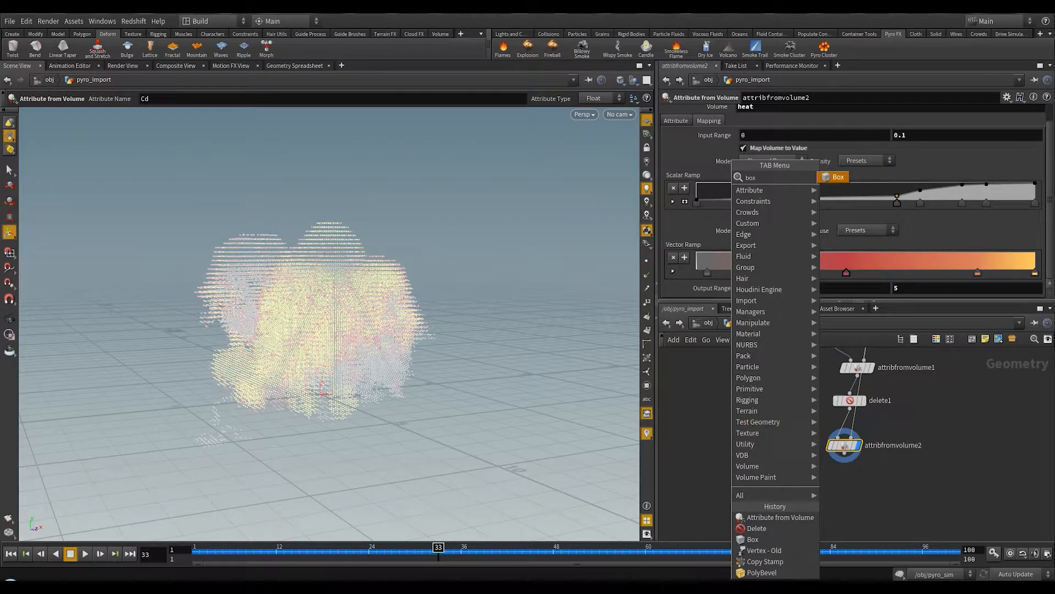
key(Return)
click(733, 414)
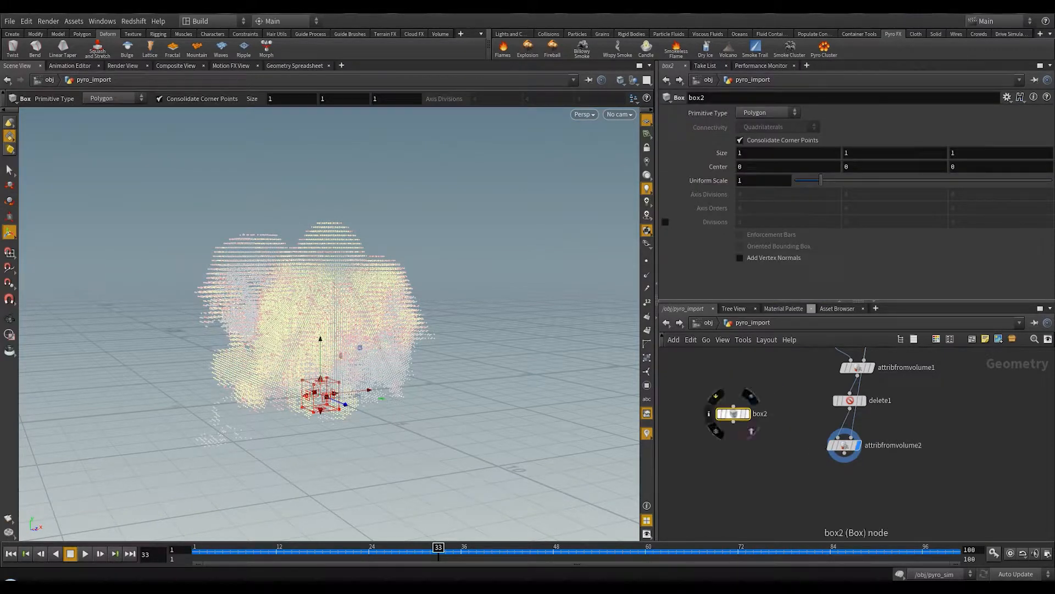
drag(733, 414, 739, 465)
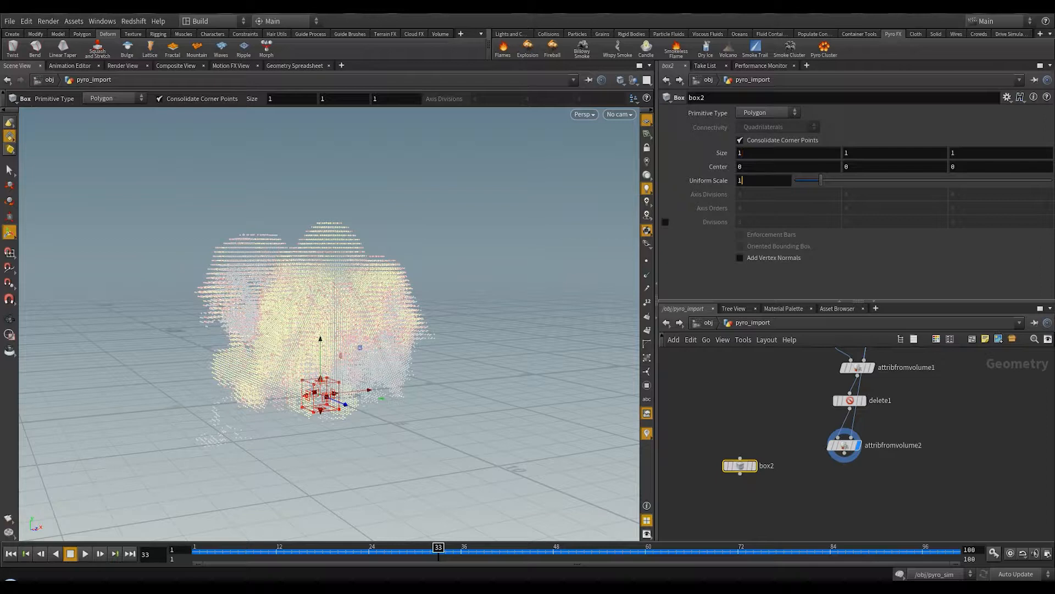
text(0.15)
key(Return)
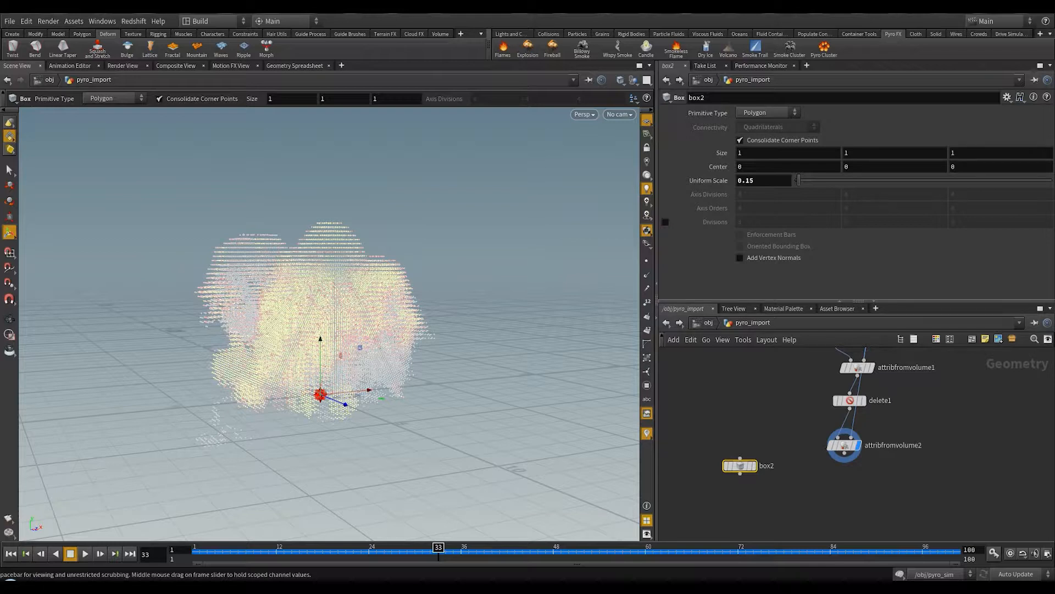
- Add a PolyBevel node below box2 and wire the box's output into it
middle_drag(824, 399, 777, 418)
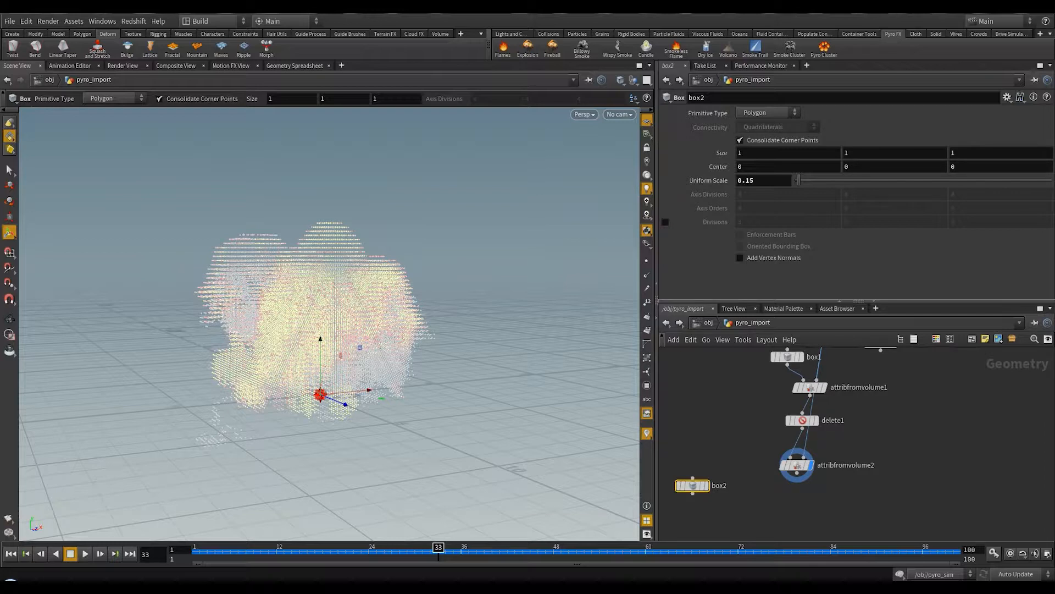
middle_drag(759, 477, 820, 452)
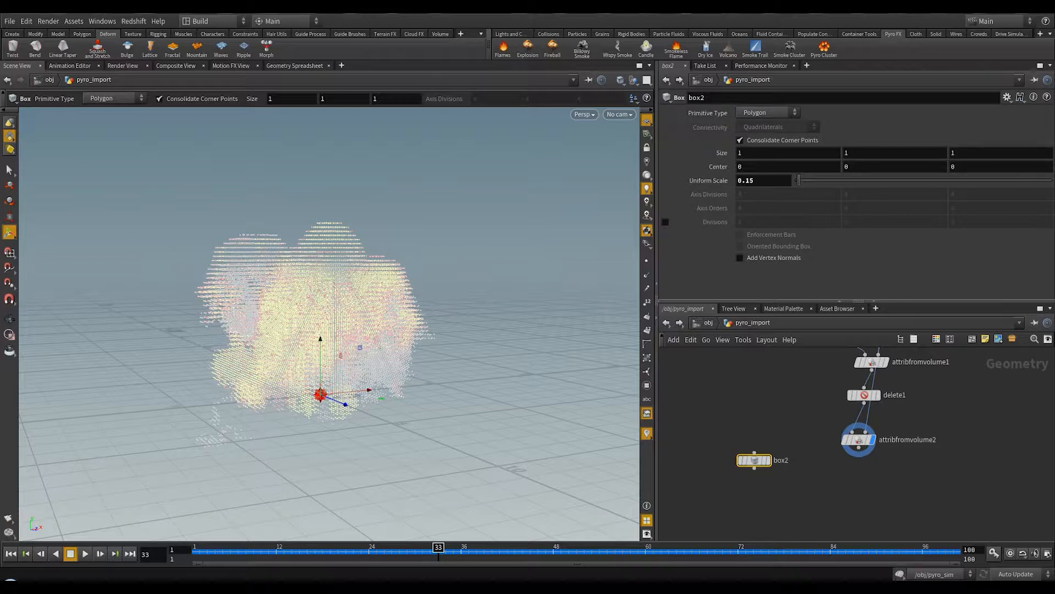
scroll(805, 477, up, 6)
middle_drag(805, 477, 902, 490)
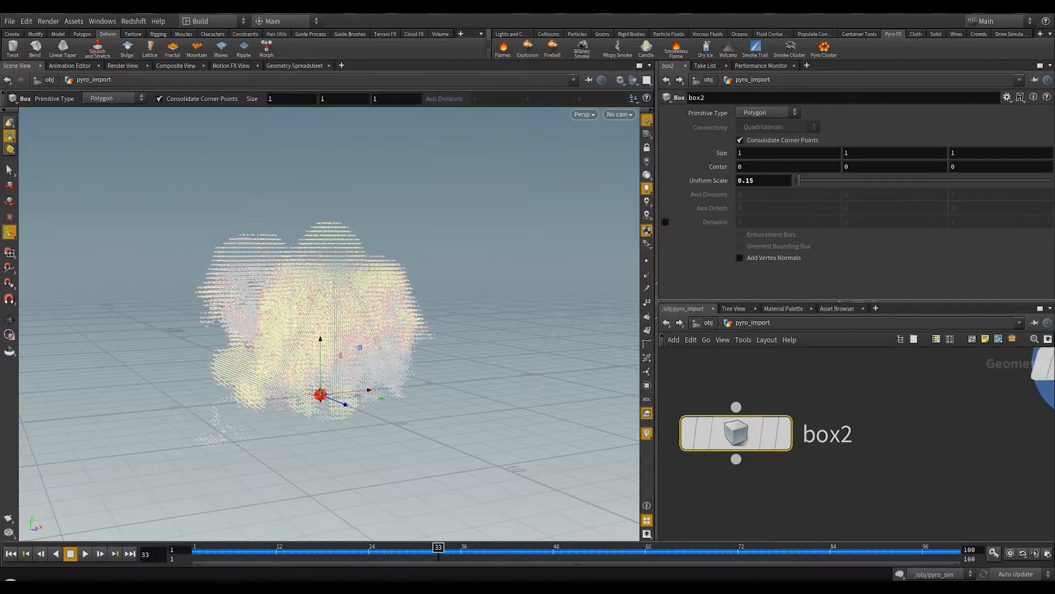
scroll(785, 503, down, 4)
key(Tab)
text(bevel)
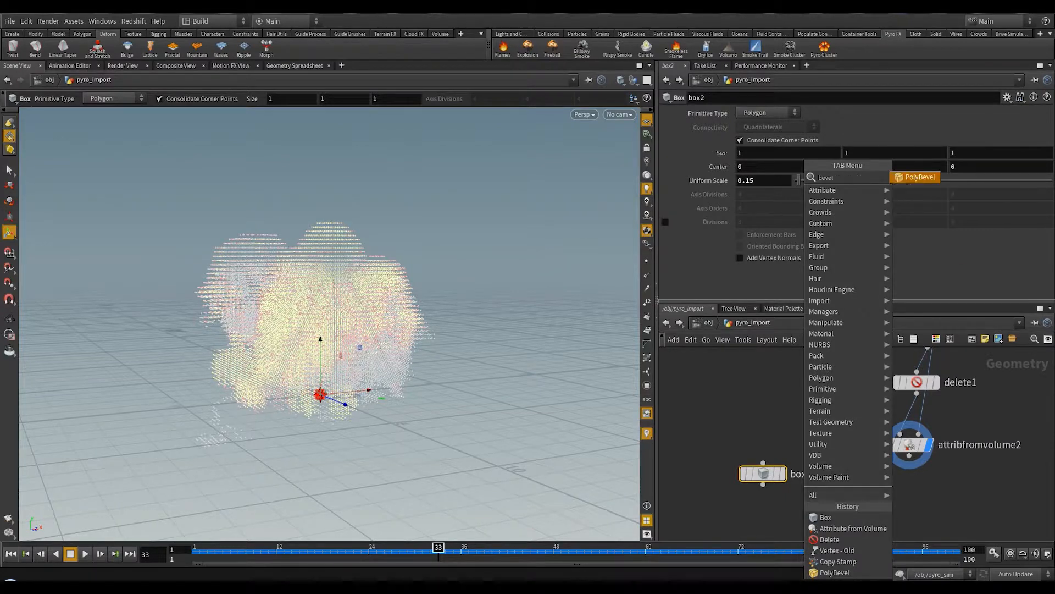
key(Return)
click(757, 505)
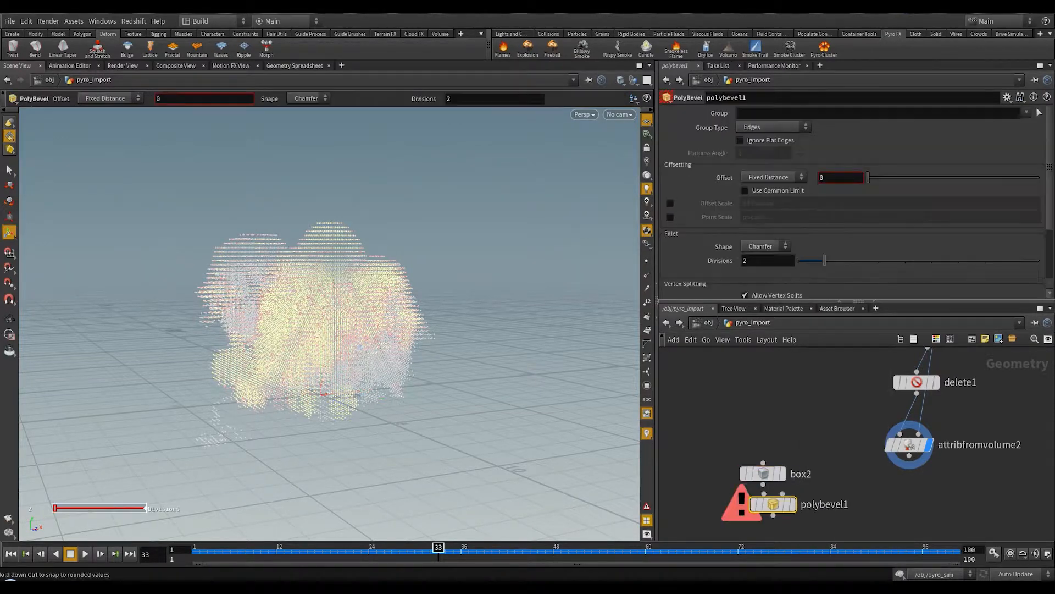
scroll(756, 506, up, 2)
click(742, 493)
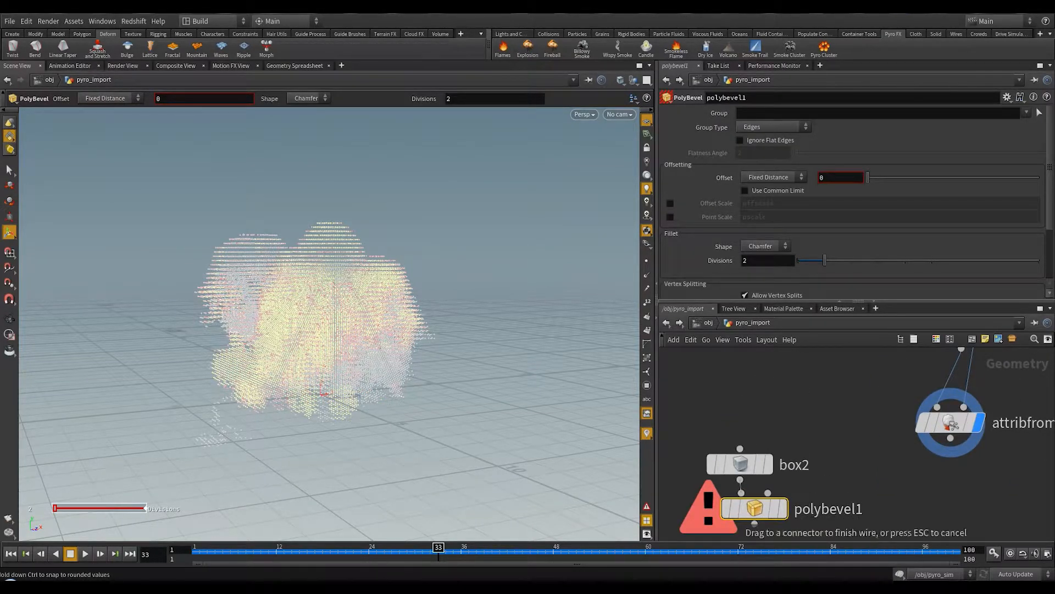
click(740, 479)
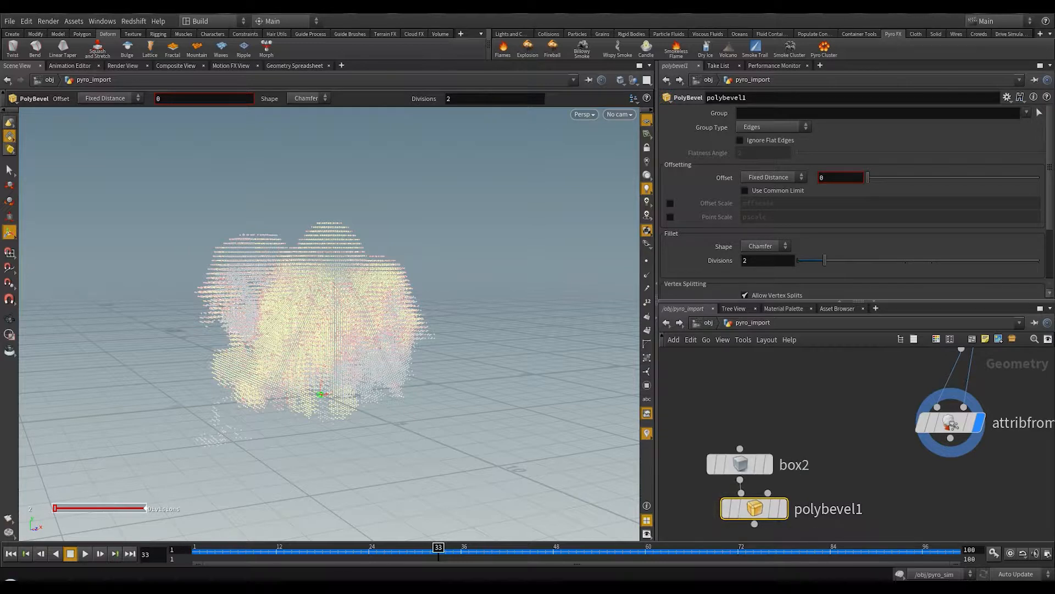
- Set the PolyBevel offset to 0.06 and display box2 in the viewport
drag(868, 177, 869, 177)
text(6)
key(Return)
click(768, 464)
scroll(329, 352, up, 20)
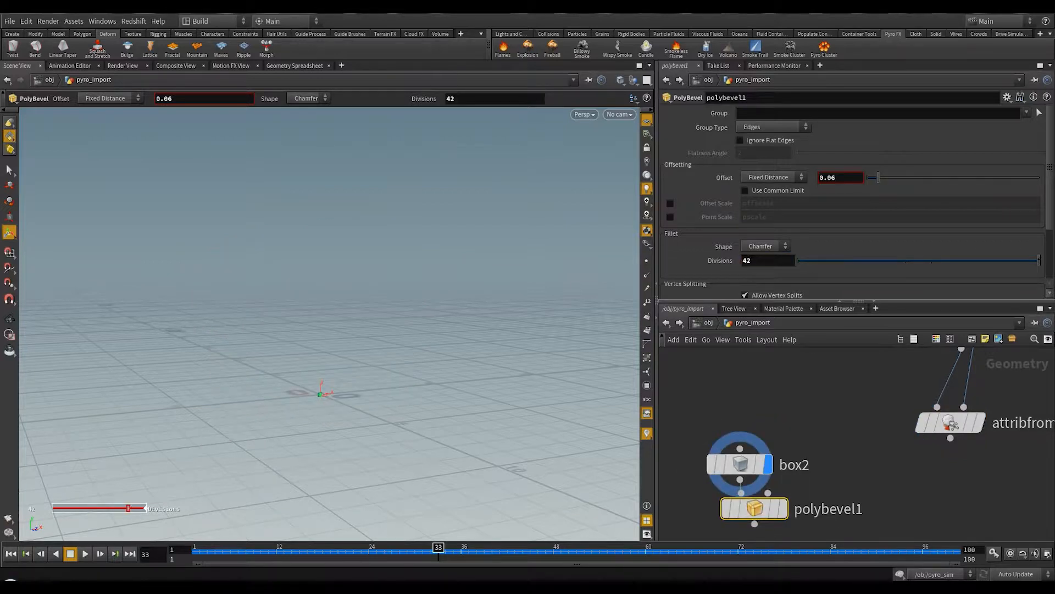
scroll(328, 352, up, 17)
- Undo the PolyBevel division changes and its creation, leaving box2 displayed up close
key(super)
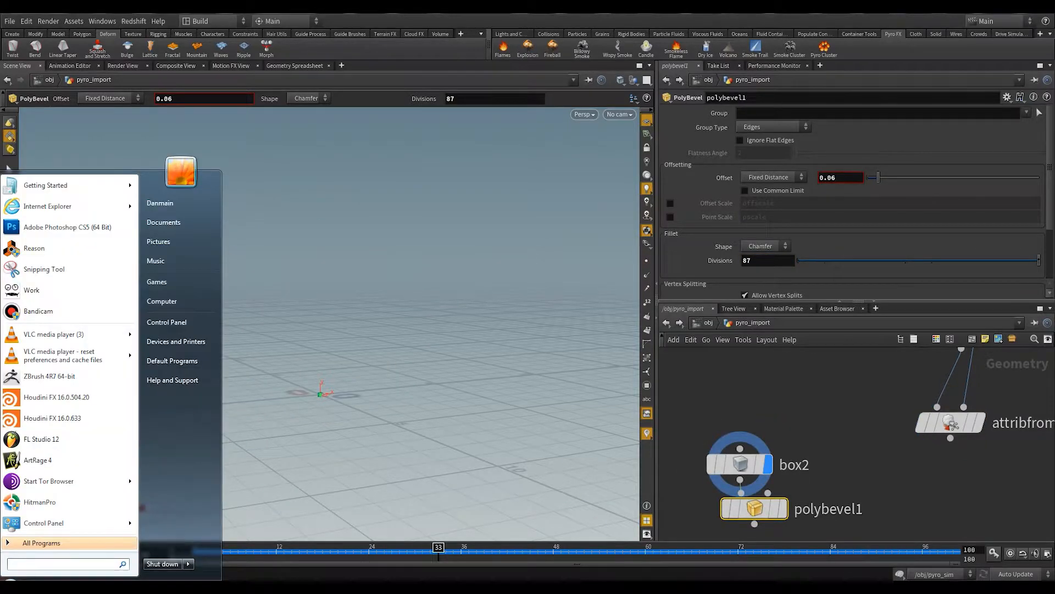
key(Escape)
key(ctrl+z)
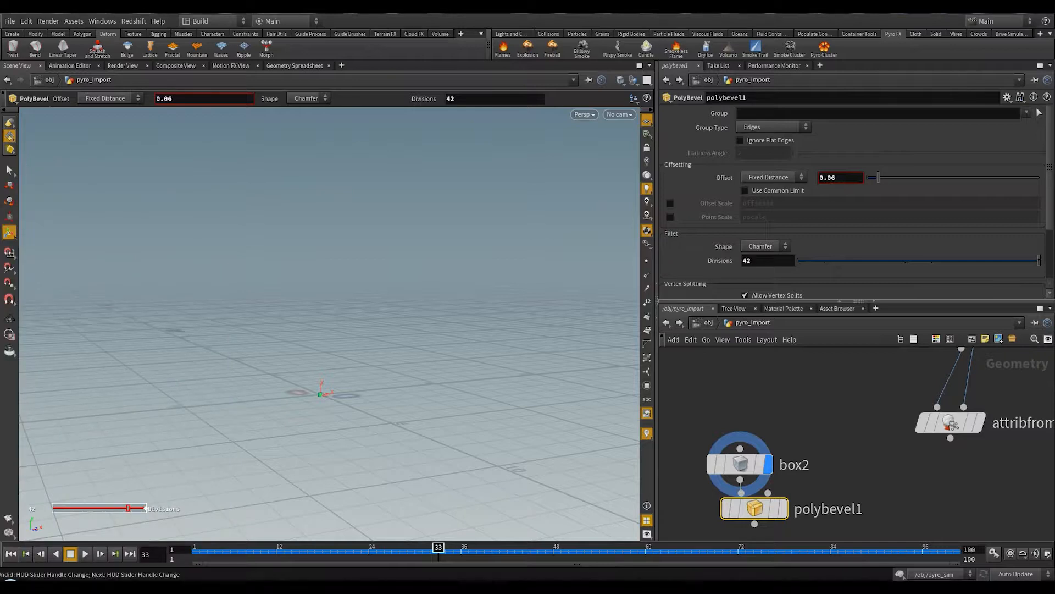
drag(388, 381, 440, 418)
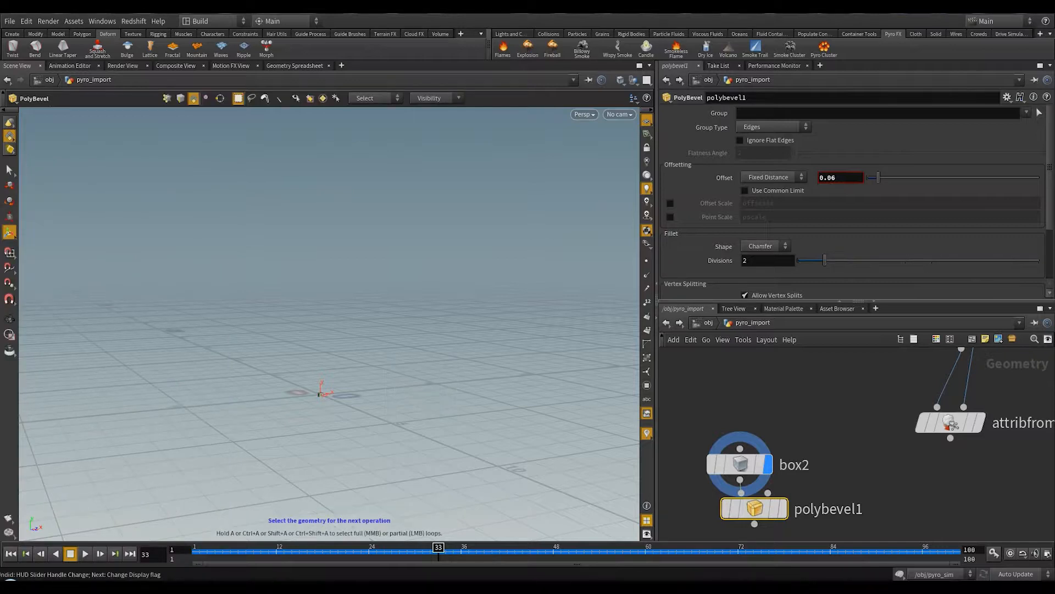
alt+middle_drag(440, 419, 494, 385)
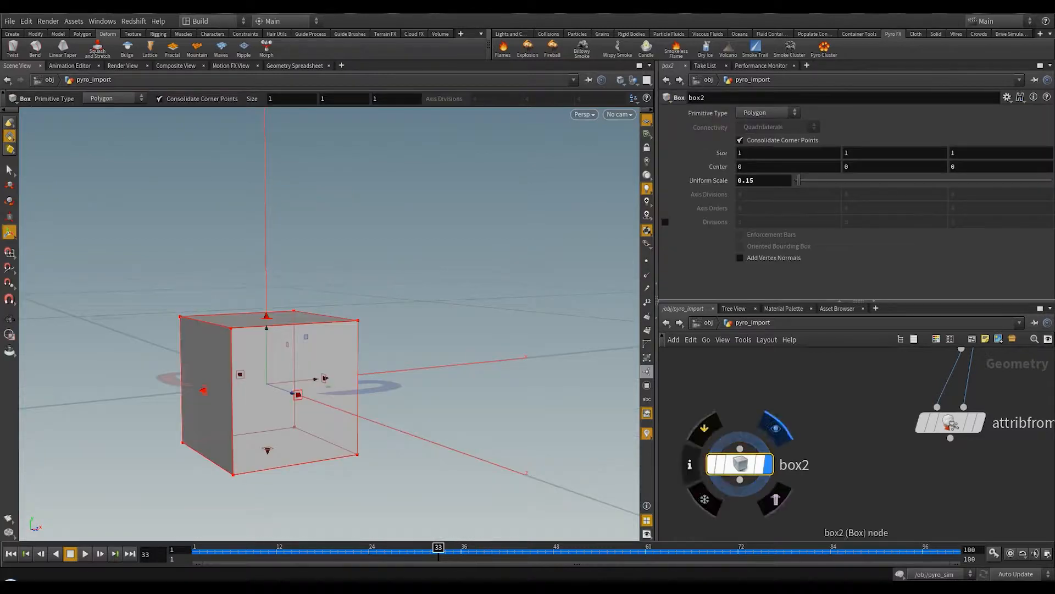
- Add a Copy Stamp node below box2 and attribfromvolume2
scroll(819, 470, down, 5)
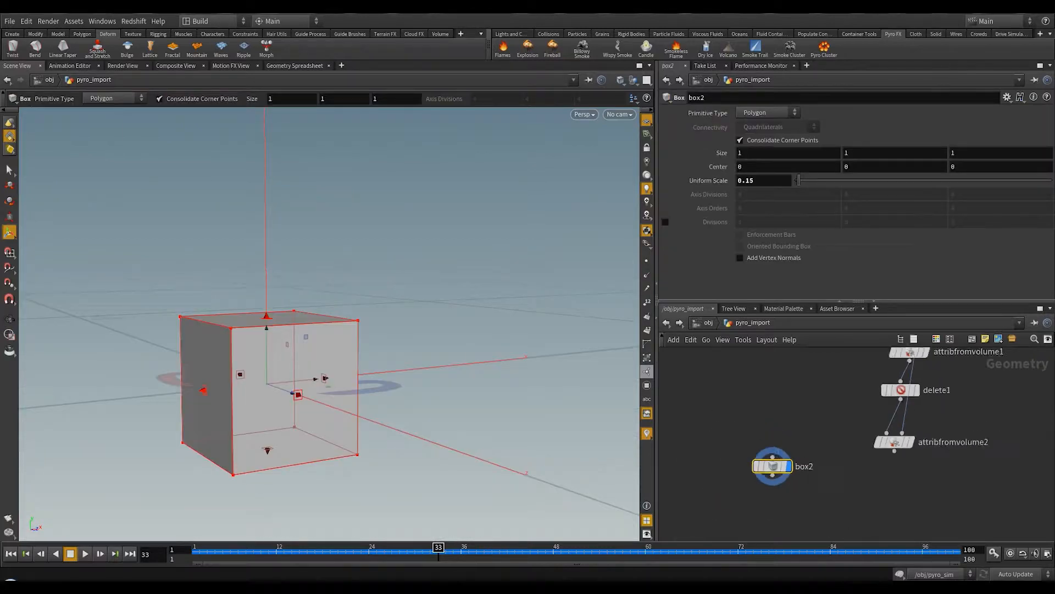
middle_drag(841, 478, 802, 412)
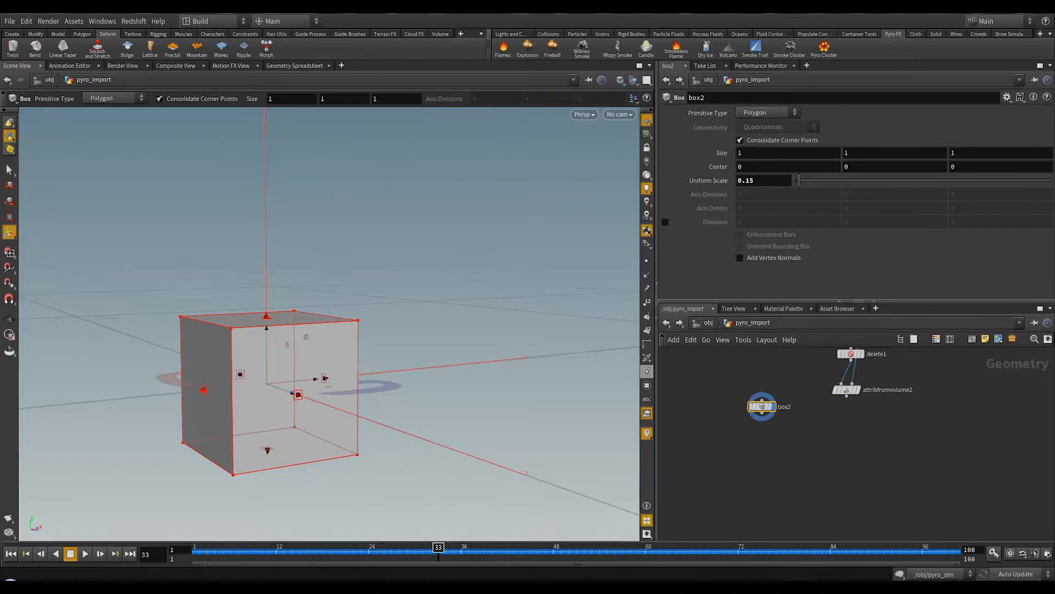
key(Tab)
text(copy)
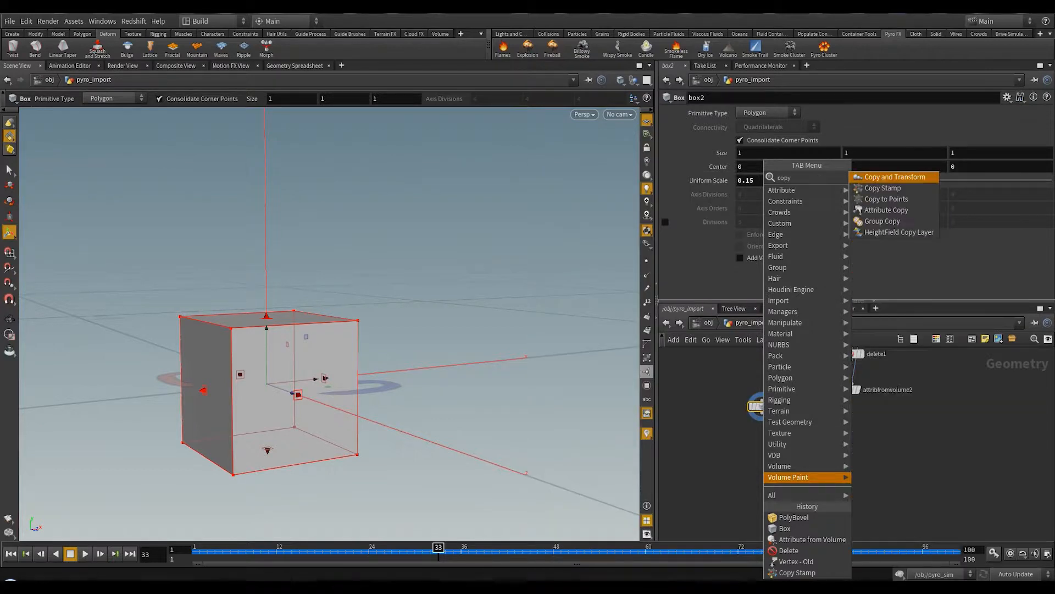
key(Down)
key(Down)
key(Up)
key(Return)
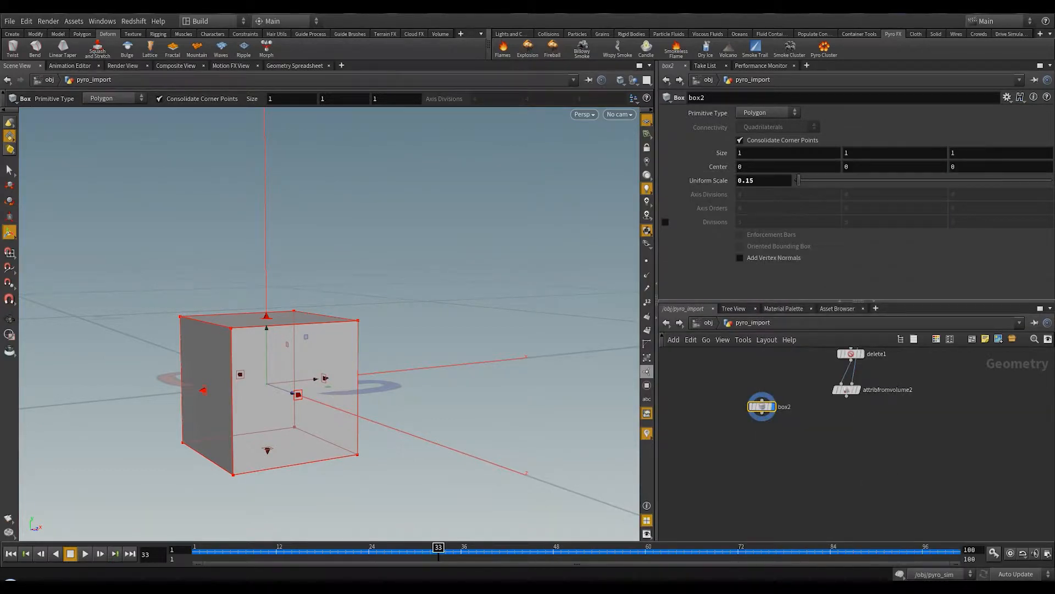
click(877, 484)
- Wire box2 and attribfromvolume2 into the Copy Stamp, enable template point attributes, and display the result at frame 38
drag(761, 406, 872, 478)
scroll(902, 402, down, 3)
middle_drag(902, 401, 885, 462)
scroll(886, 462, up, 1)
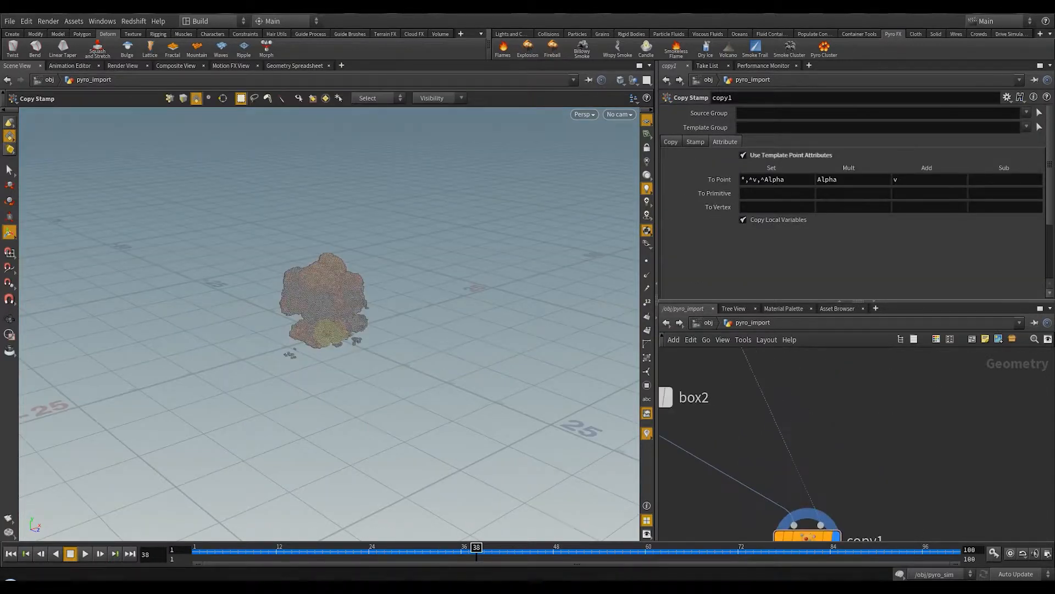
- Check the attribute name, type and size settings of attribfromvolume2
middle_drag(813, 407, 865, 507)
click(783, 407)
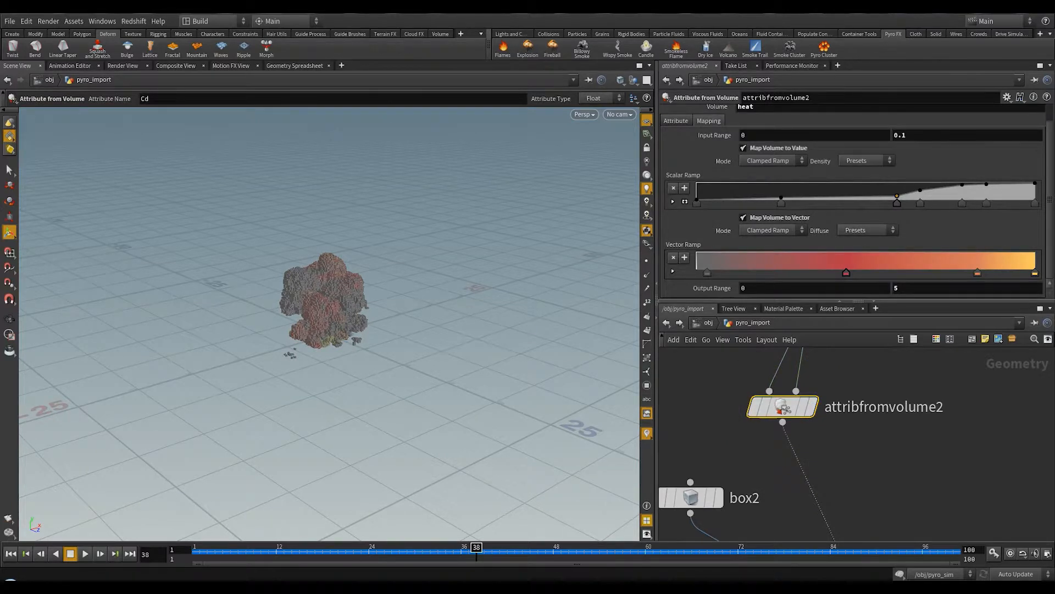
scroll(852, 209, up, 1)
scroll(852, 209, down, 1)
click(676, 121)
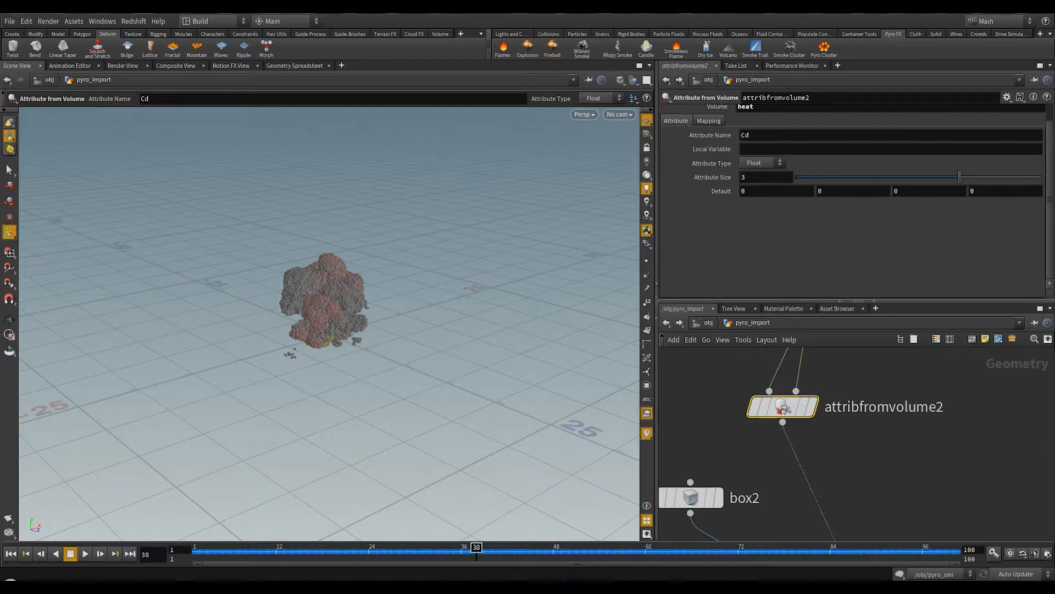